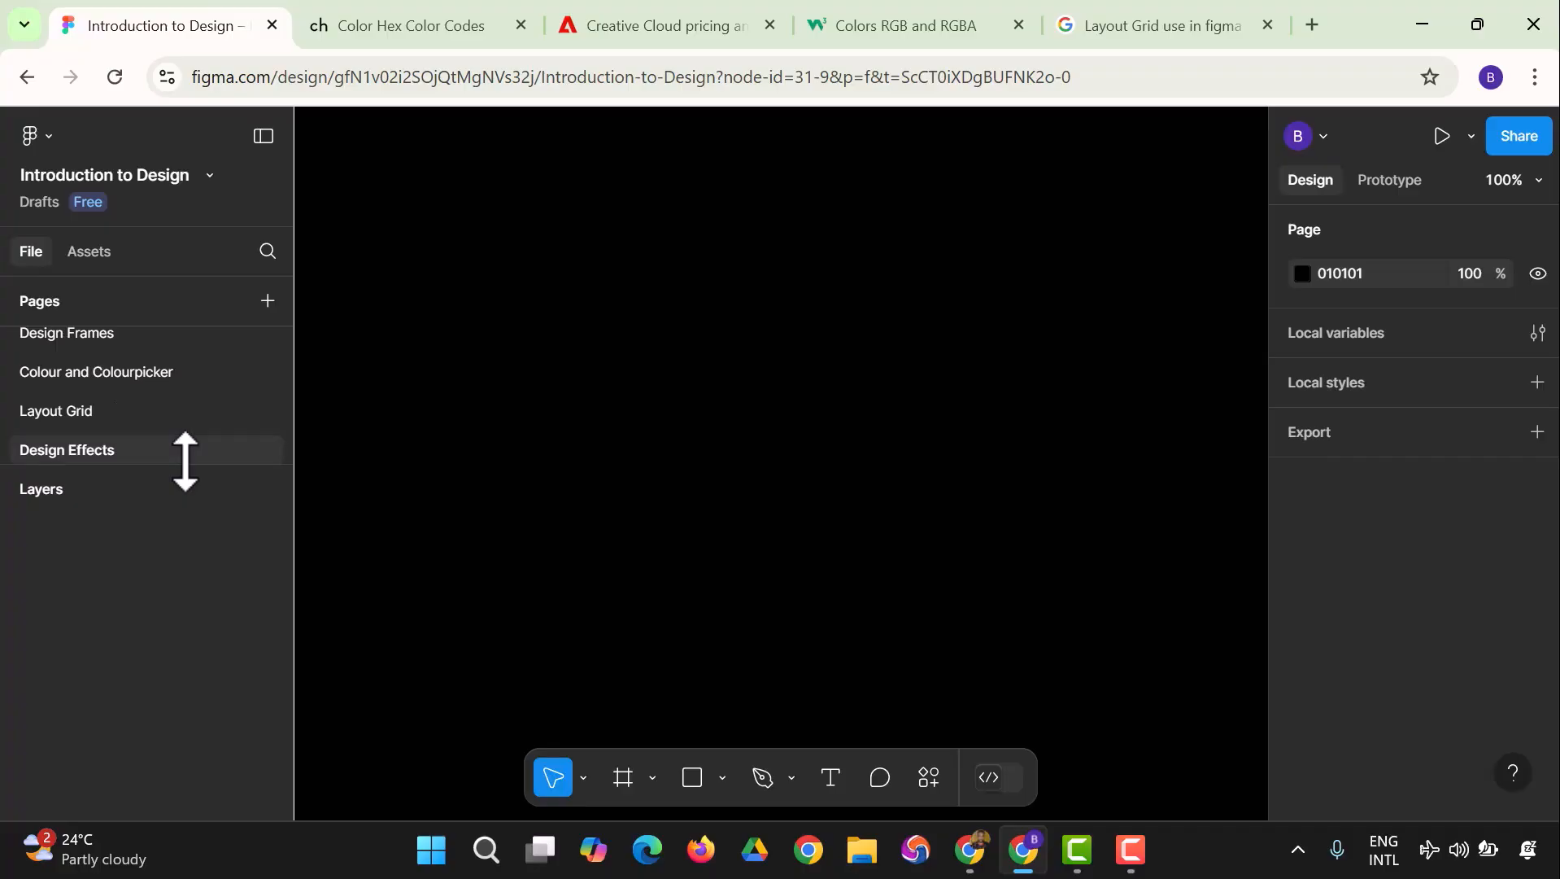
Step: Add an Android Compact frame to the page and switch its fill colour format to Hex
{"action": "left_click", "coordinate": [626, 777]}
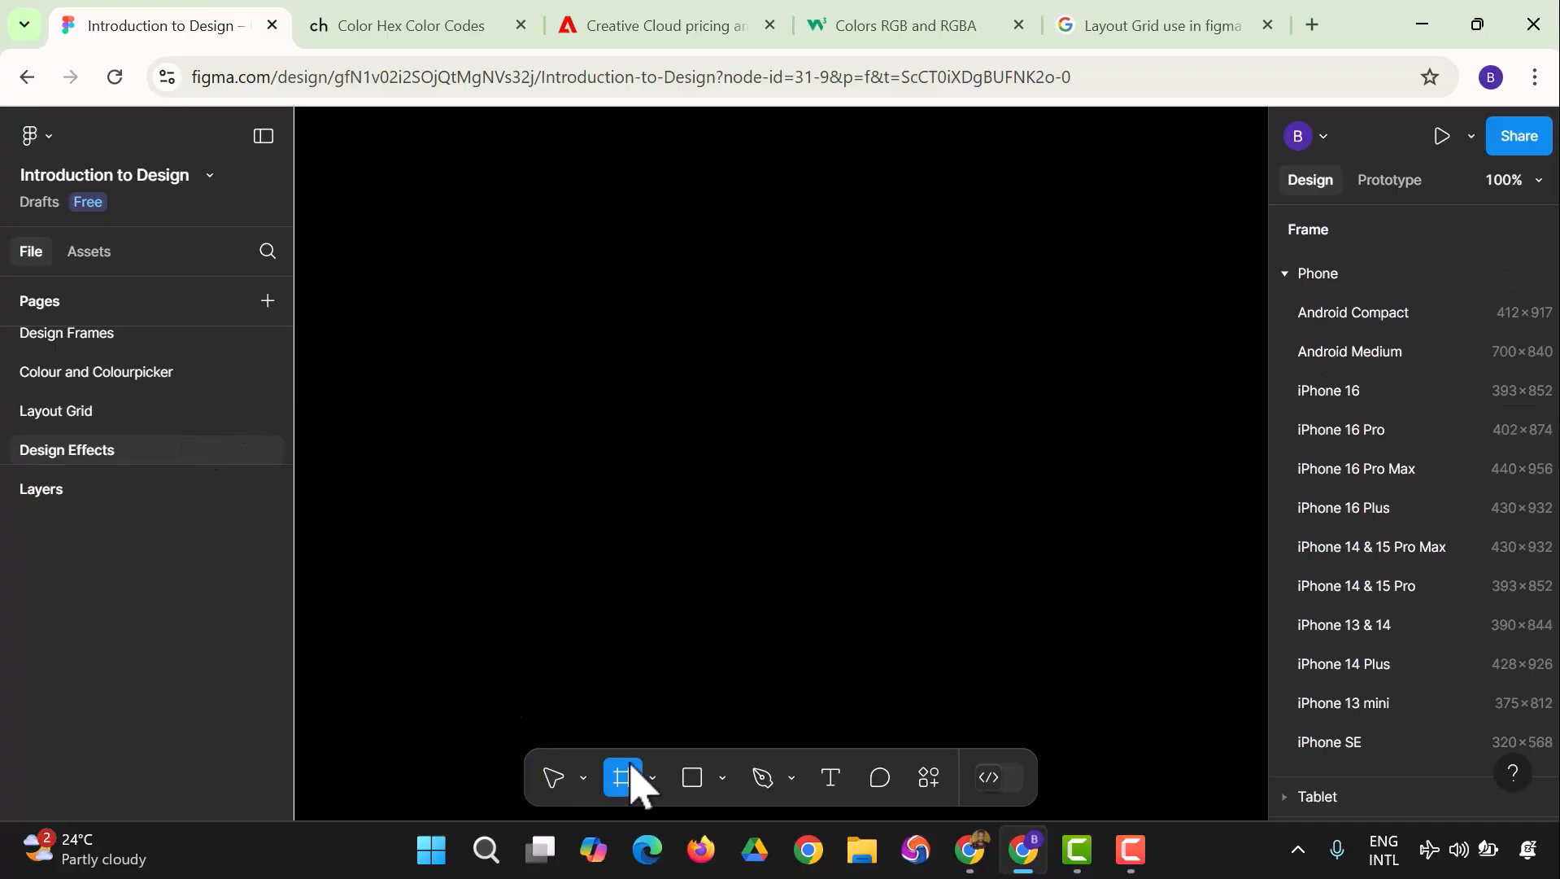
{"action": "left_click", "coordinate": [1405, 324]}
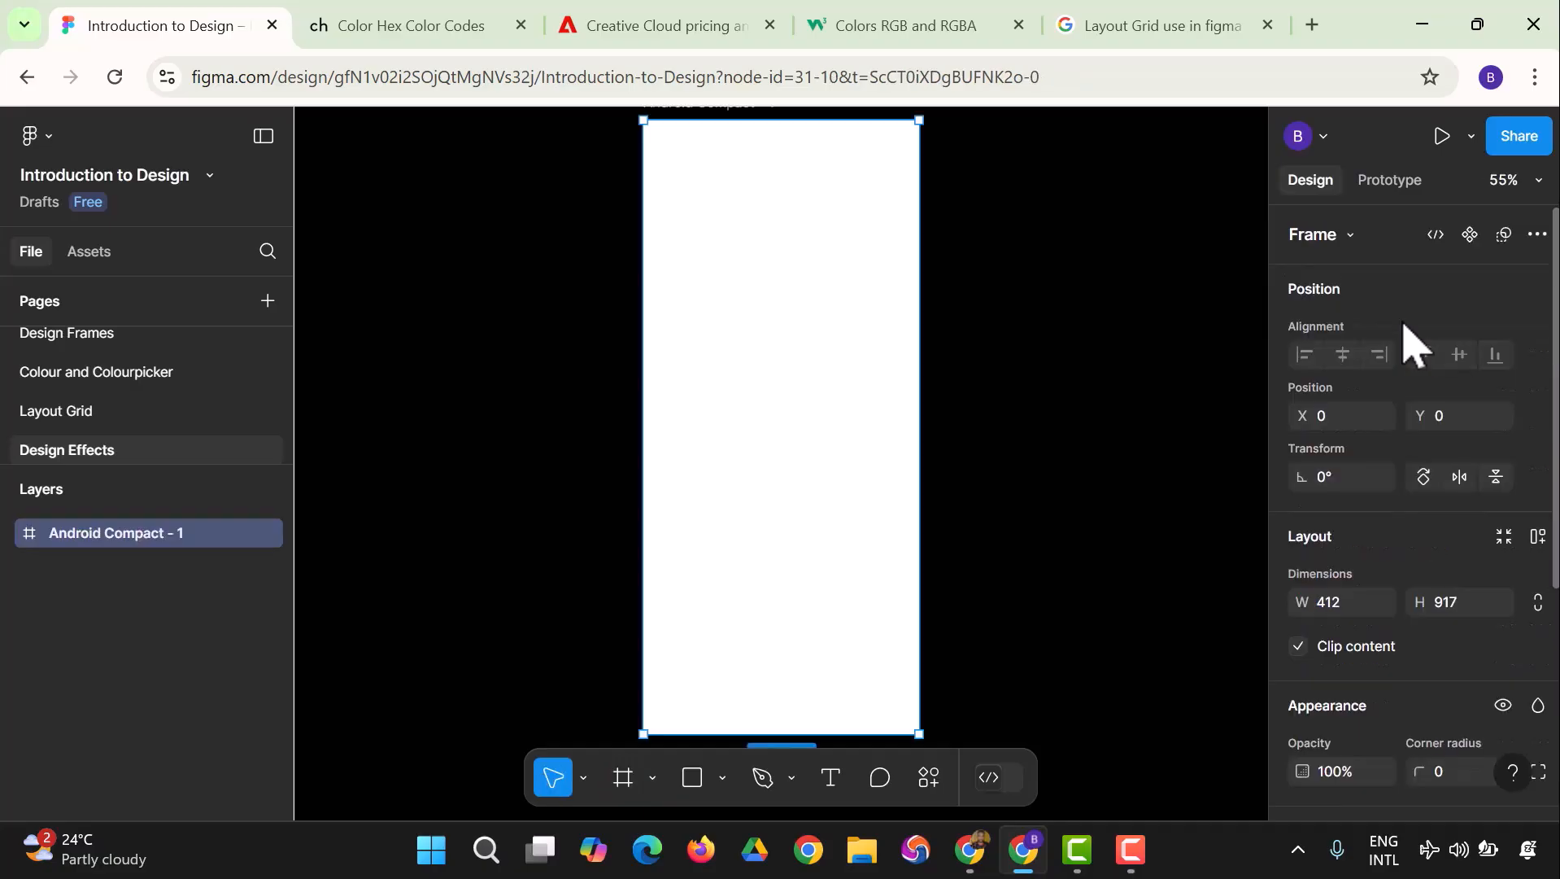
{"action": "scroll", "coordinate": [1393, 390], "scroll_direction": "down", "scroll_amount": 4}
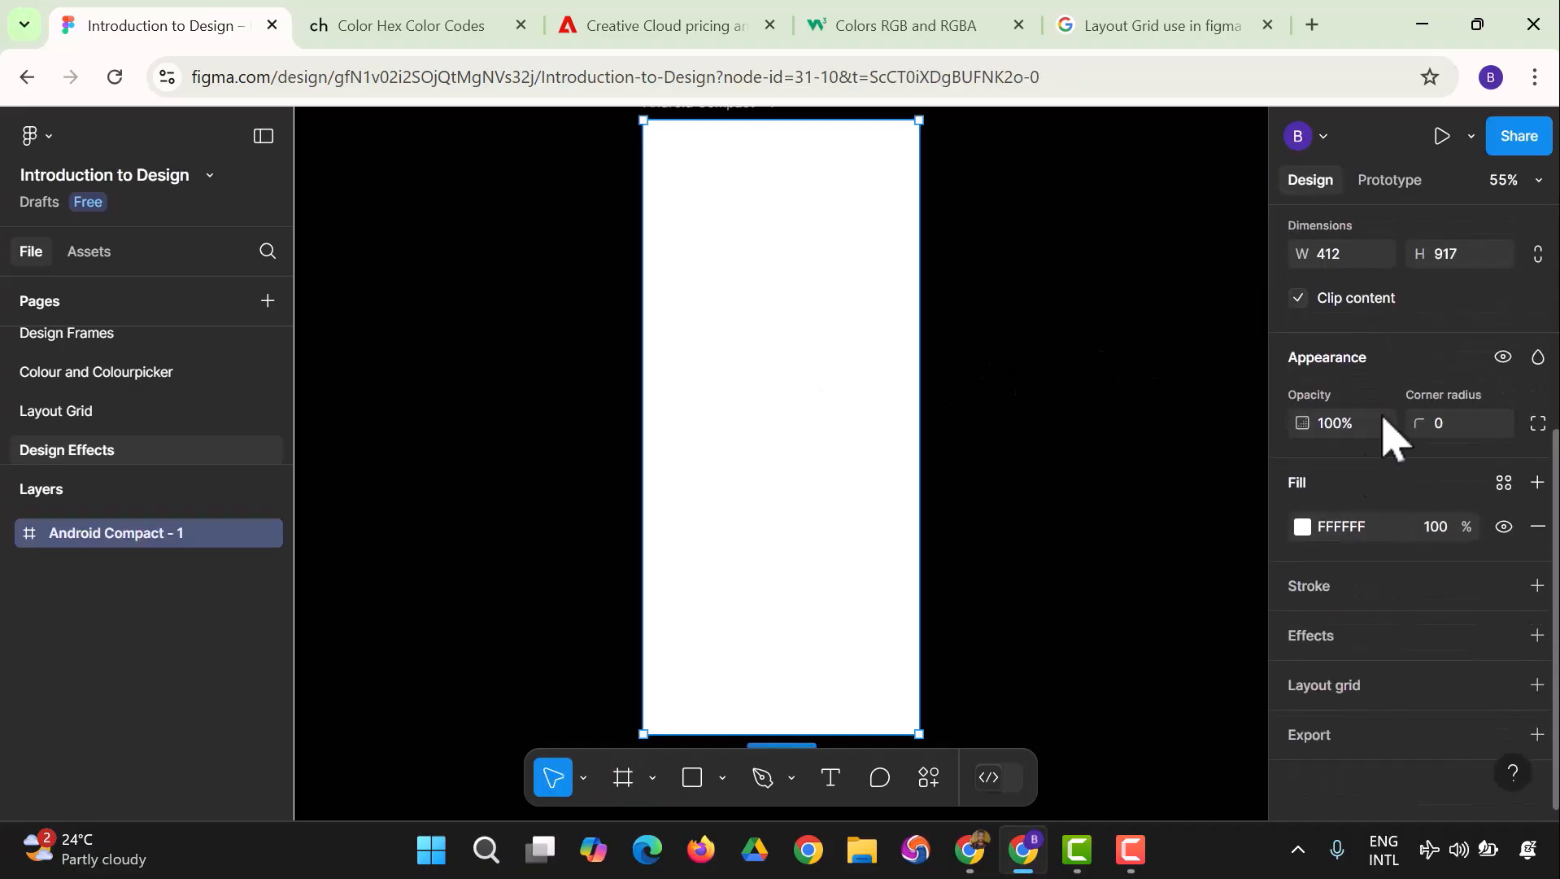
{"action": "left_click", "coordinate": [1299, 528]}
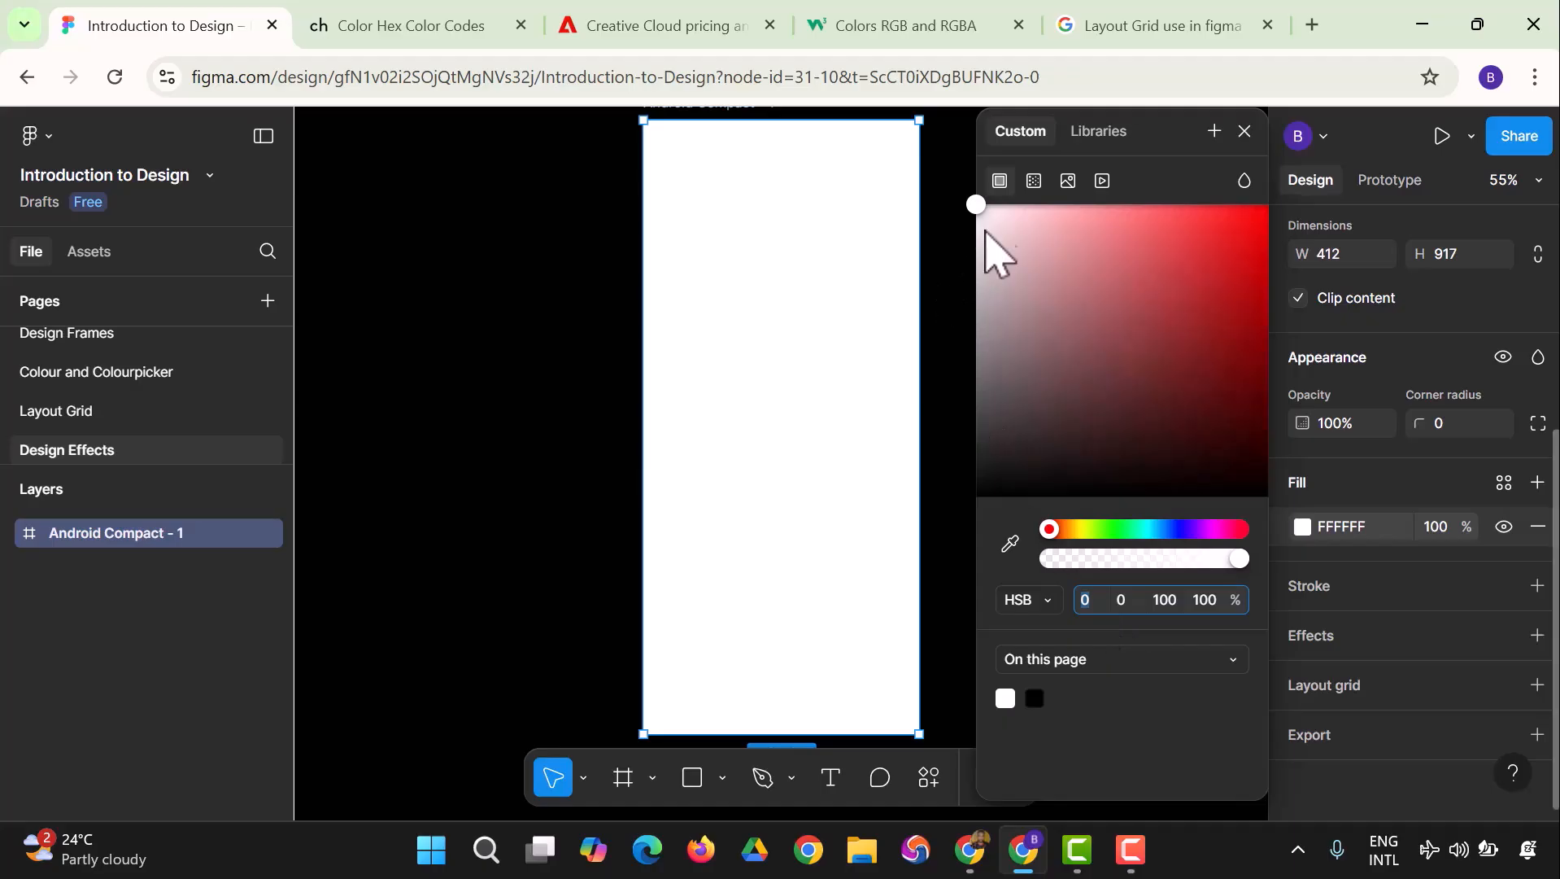
{"action": "left_click", "coordinate": [1051, 602]}
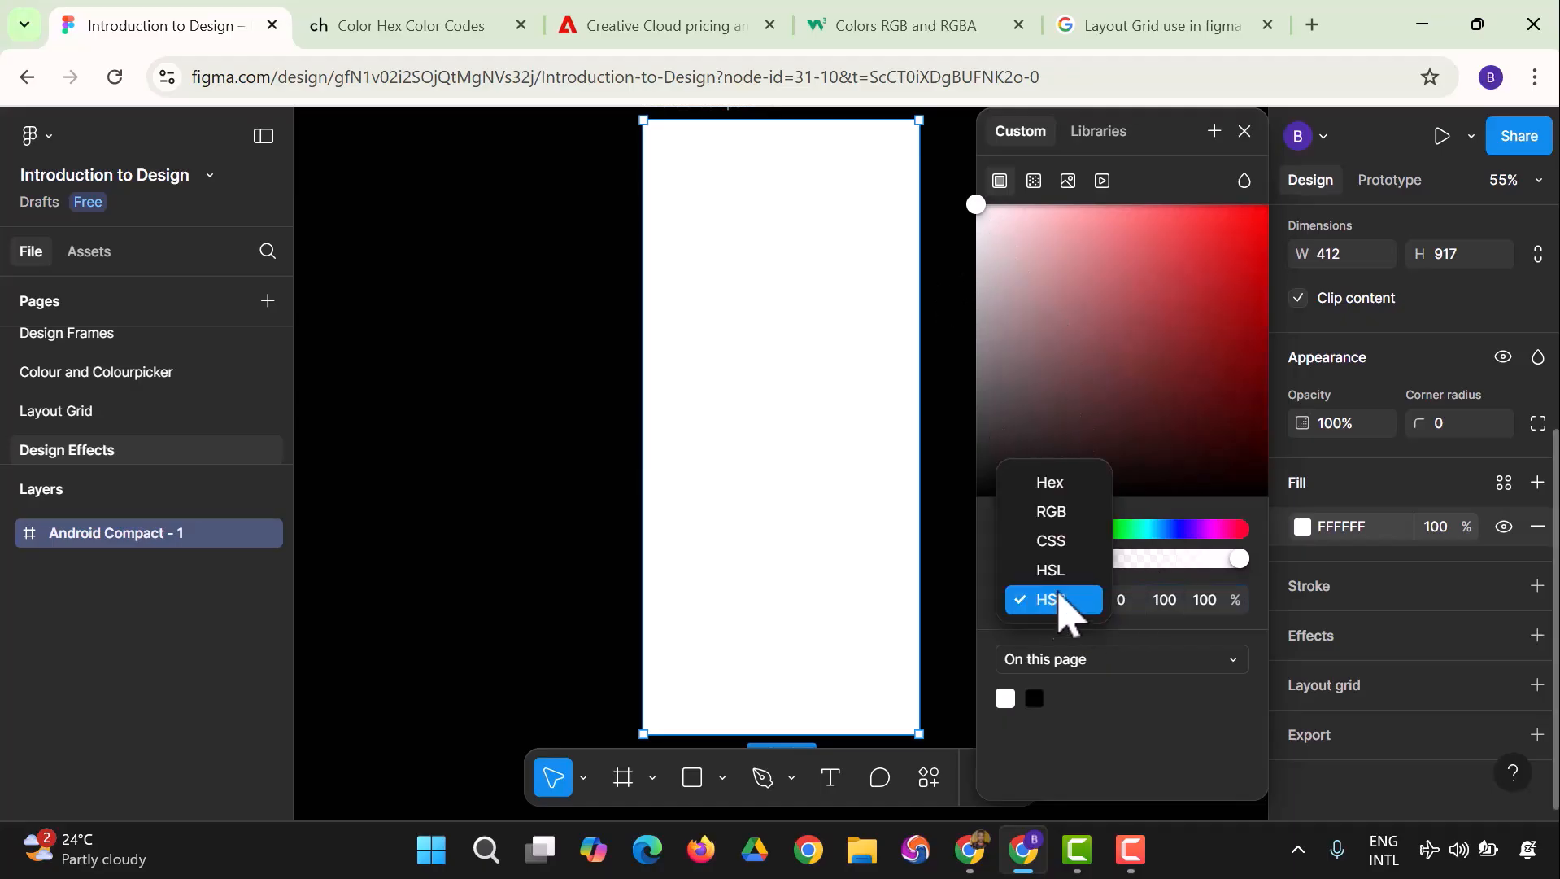
{"action": "left_click", "coordinate": [1050, 482]}
{"action": "left_click", "coordinate": [1149, 590]}
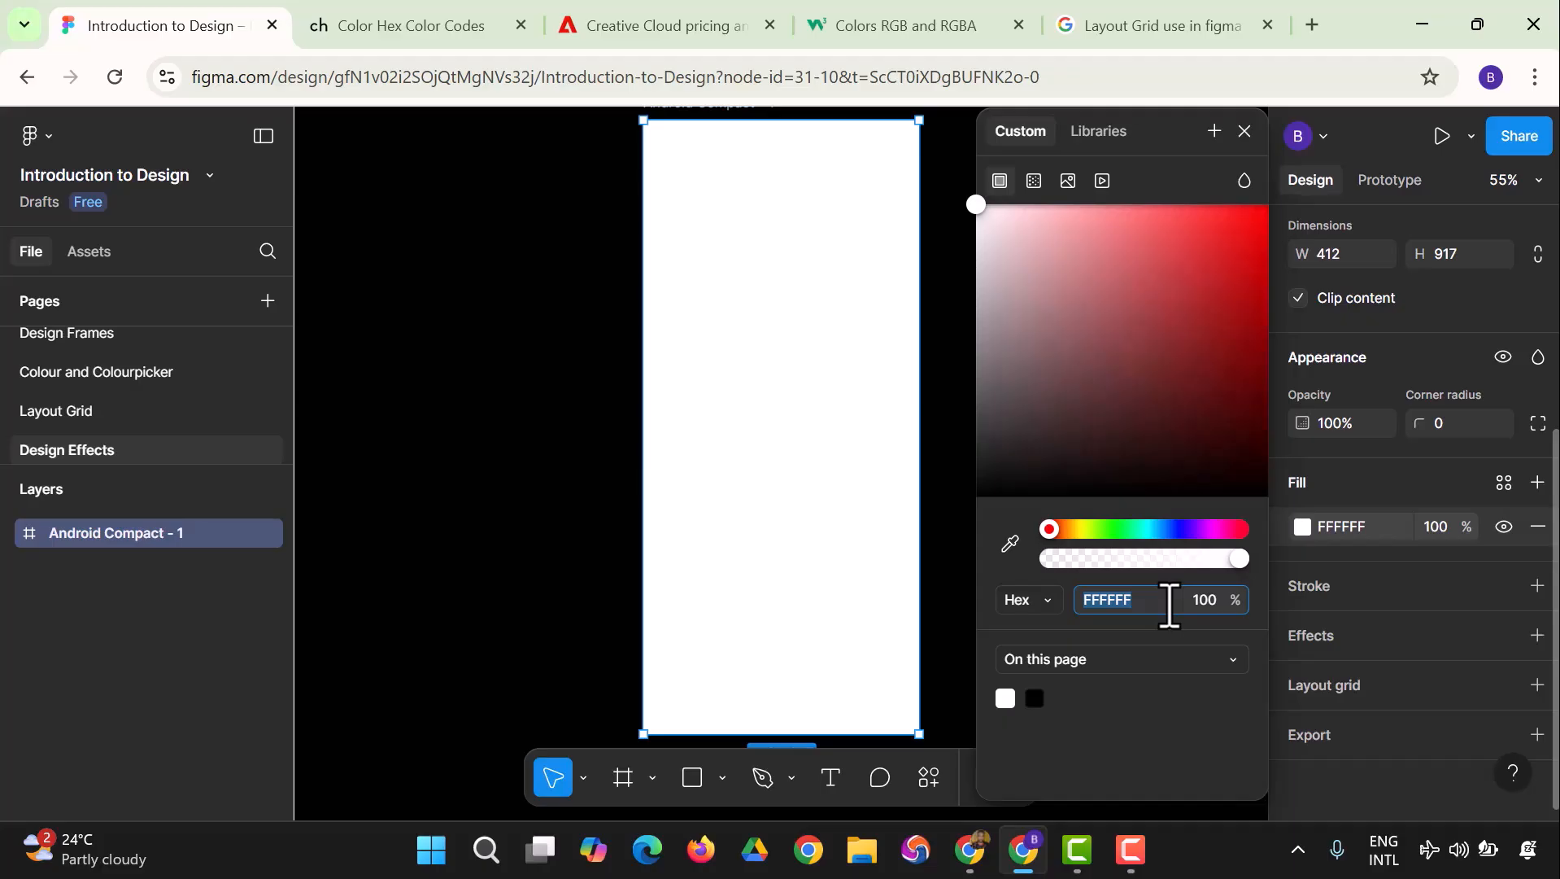
{"action": "left_click", "coordinate": [958, 375]}
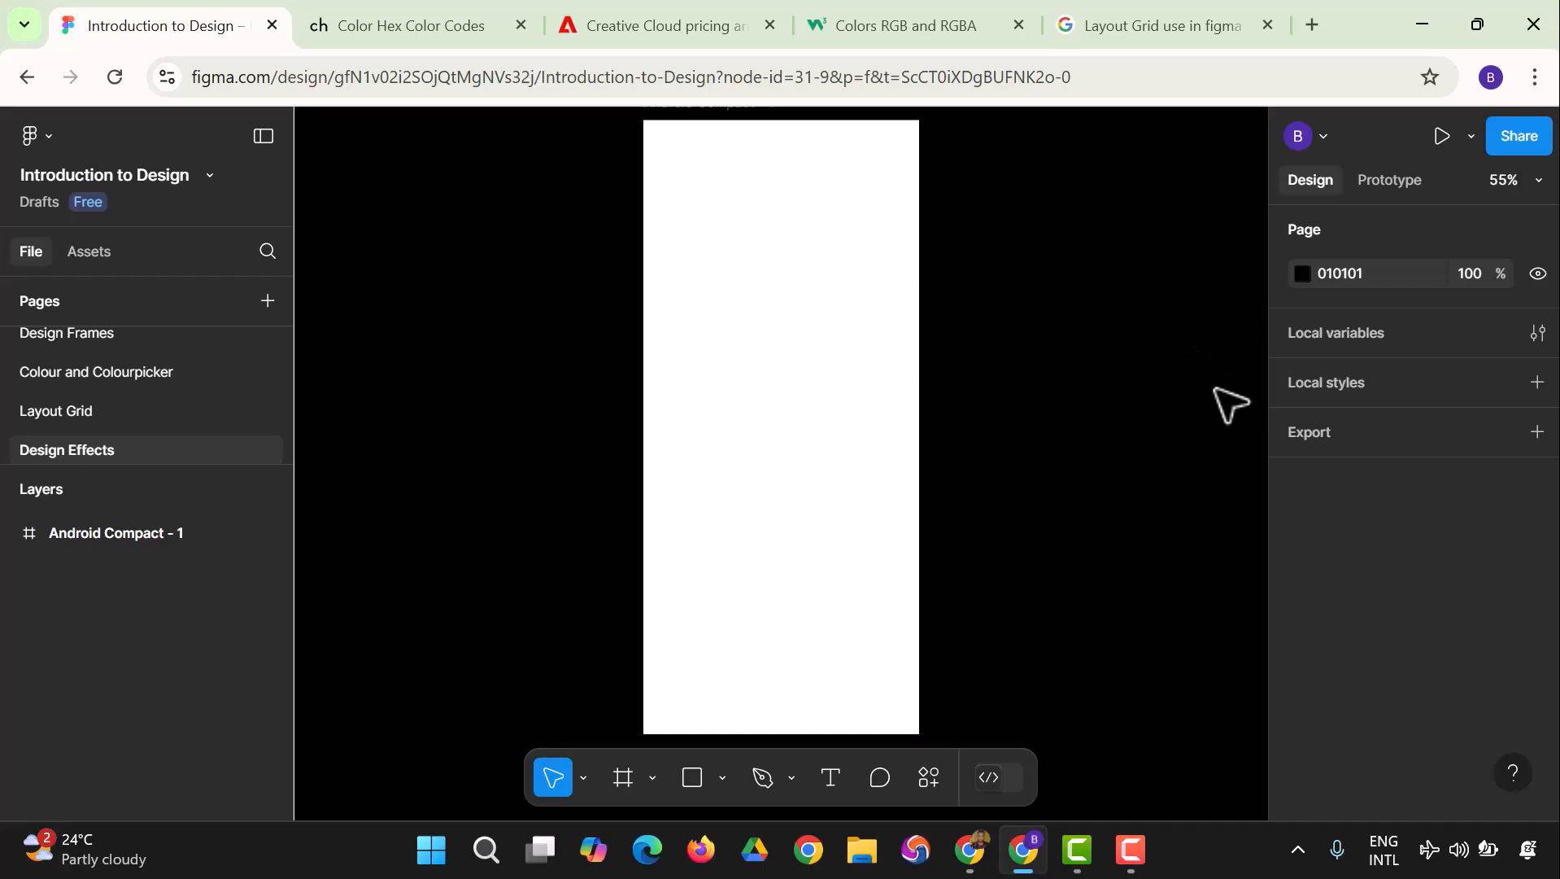
{"action": "key", "text": "ctrl+a"}
{"action": "left_click", "coordinate": [1156, 393]}
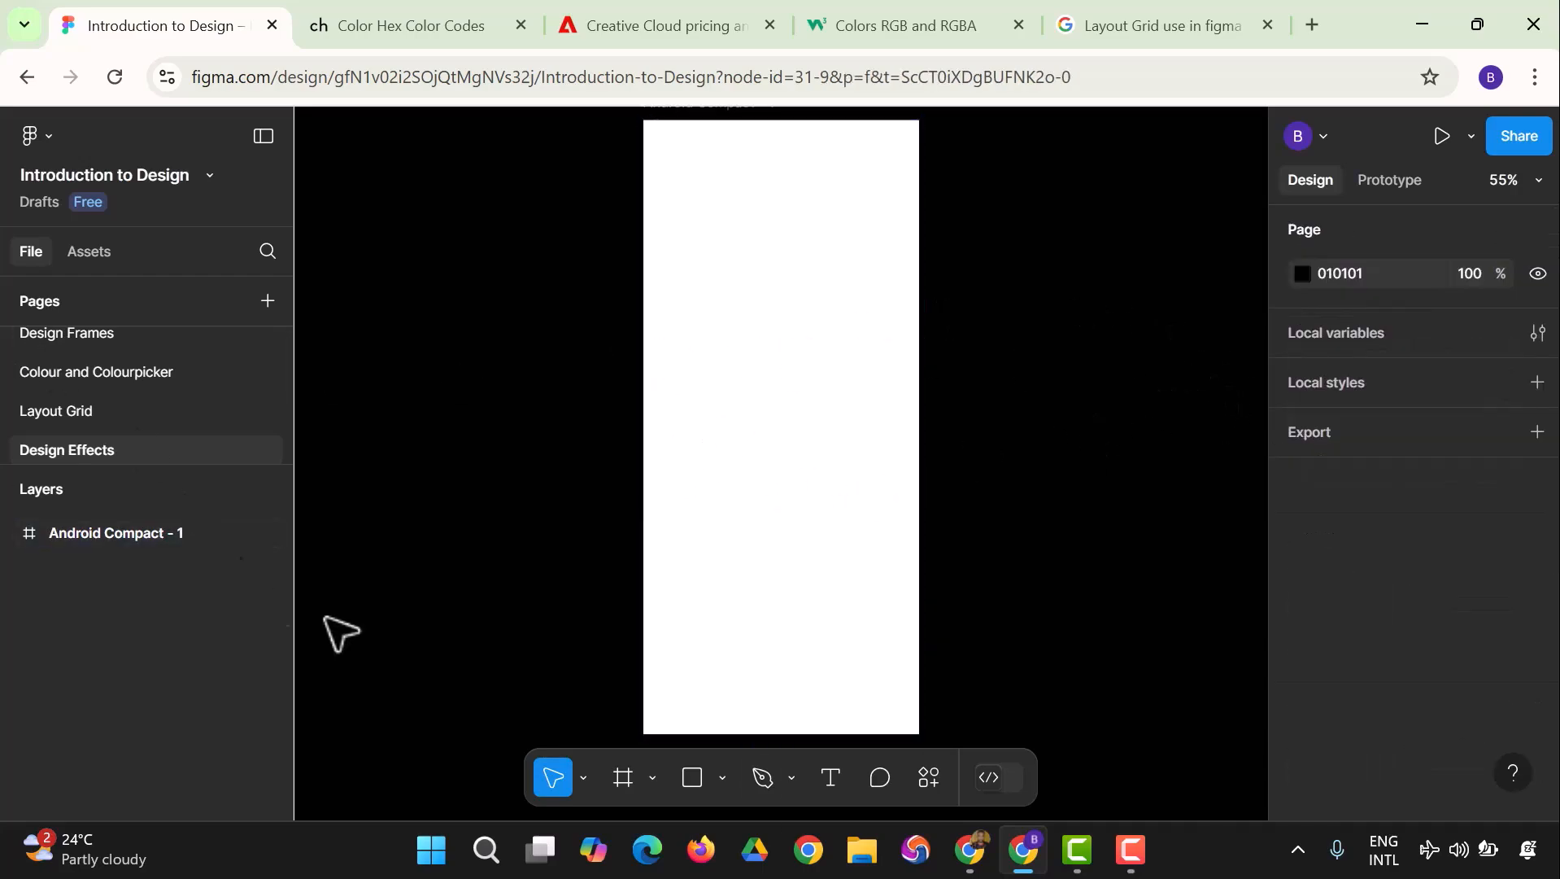
Step: Draw a rectangle about 266 × 264 in the frame's upper half and fill it with dark blue 0A1BA1
{"action": "left_click", "coordinate": [692, 778]}
{"action": "left_click_drag", "start_coordinate": [694, 240], "coordinate": [872, 417]}
{"action": "scroll", "coordinate": [1326, 569], "scroll_direction": "down", "scroll_amount": 3}
{"action": "left_click", "coordinate": [1302, 576]}
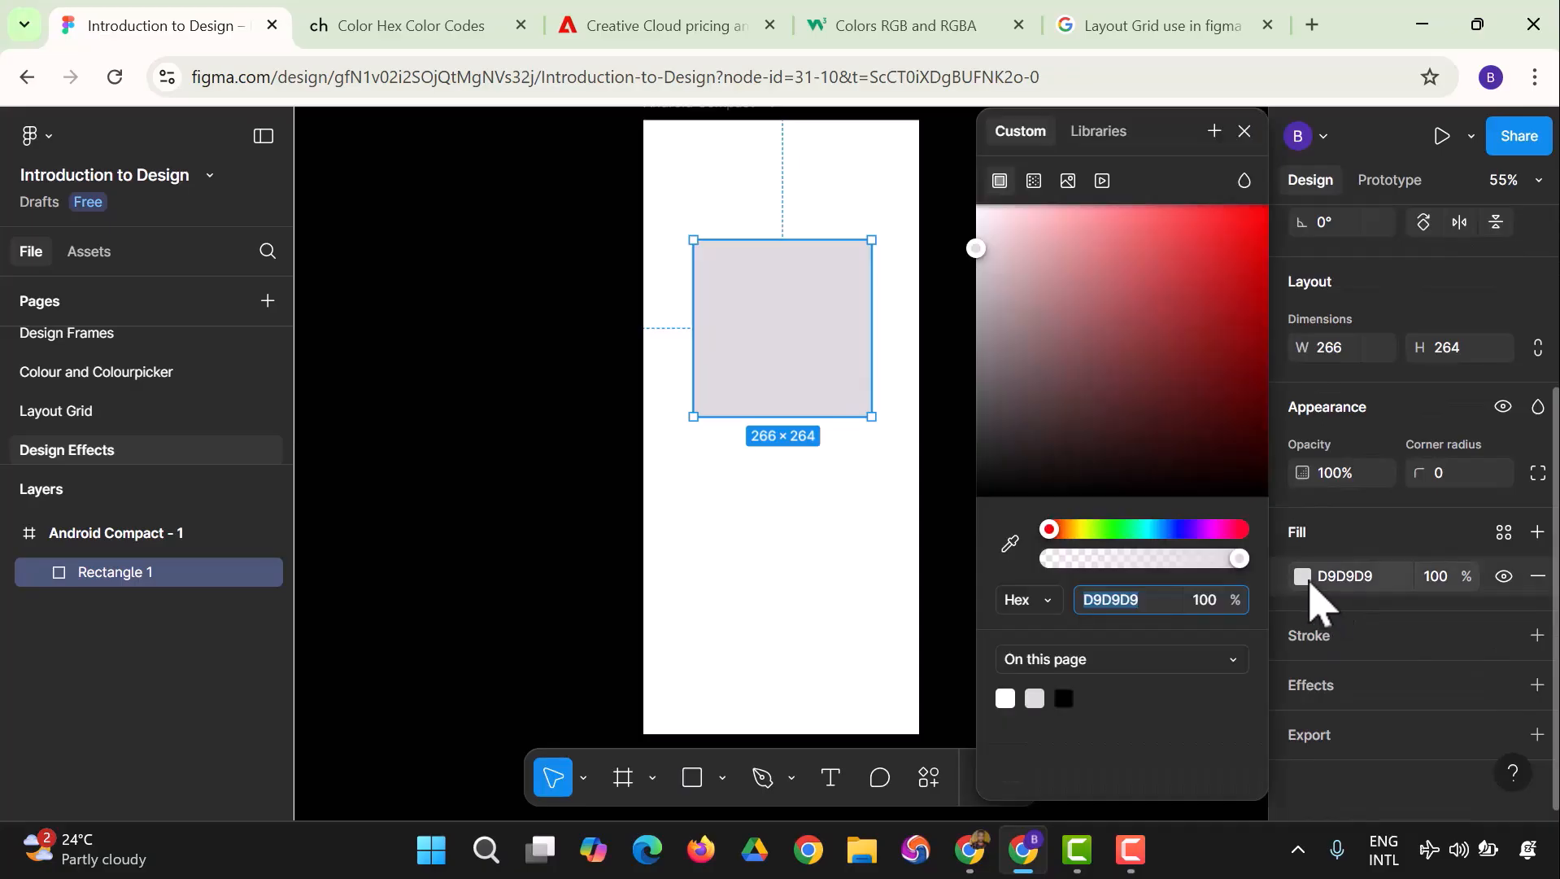
{"action": "left_click", "coordinate": [1062, 699]}
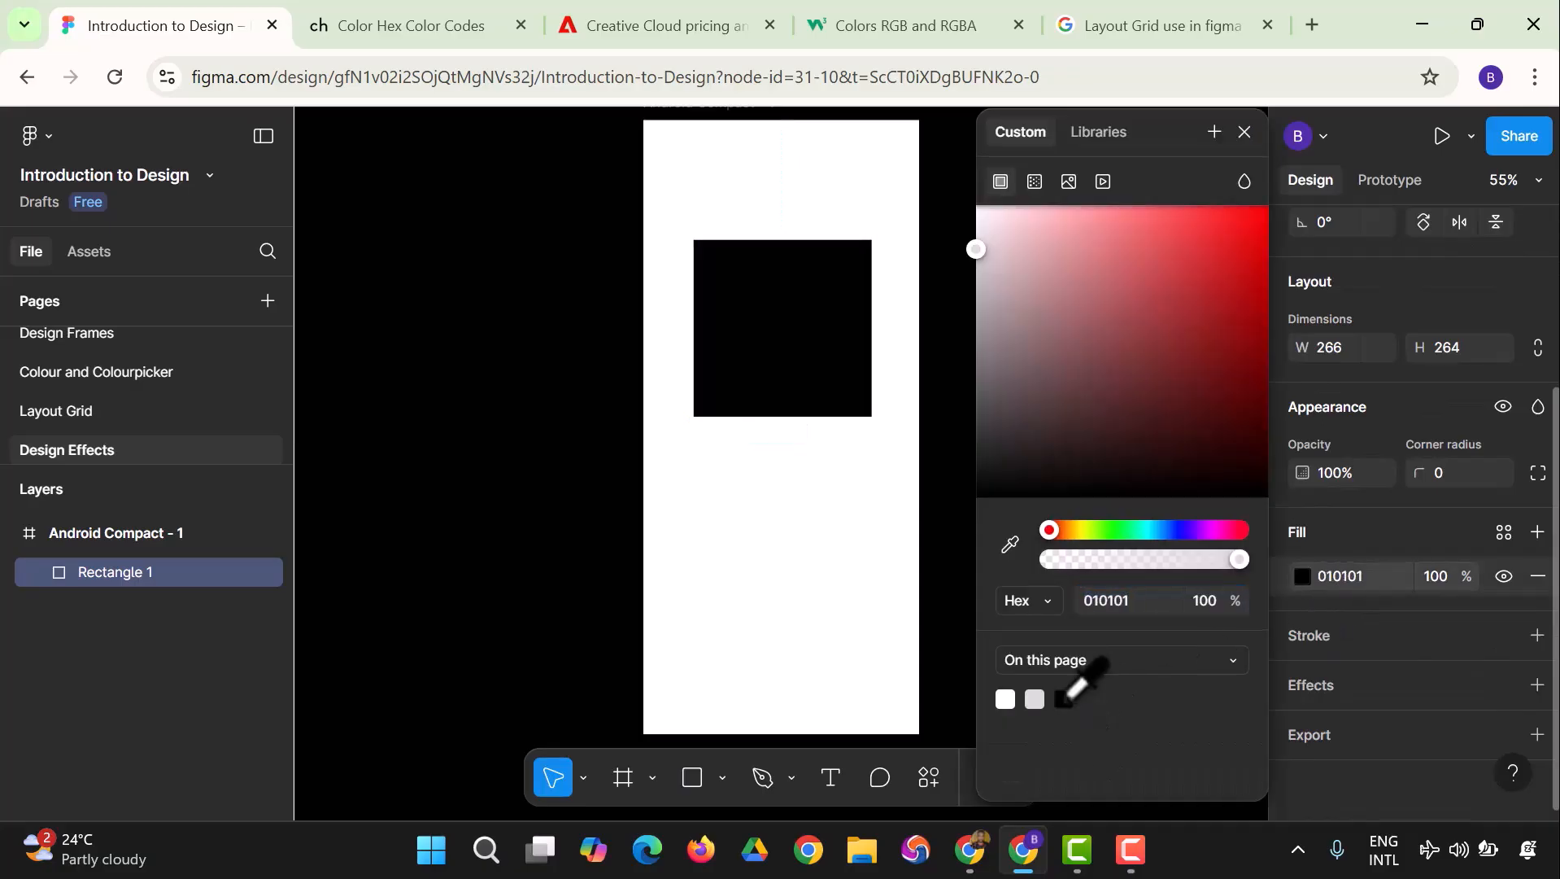
{"action": "left_click_drag", "start_coordinate": [1127, 535], "coordinate": [1176, 530]}
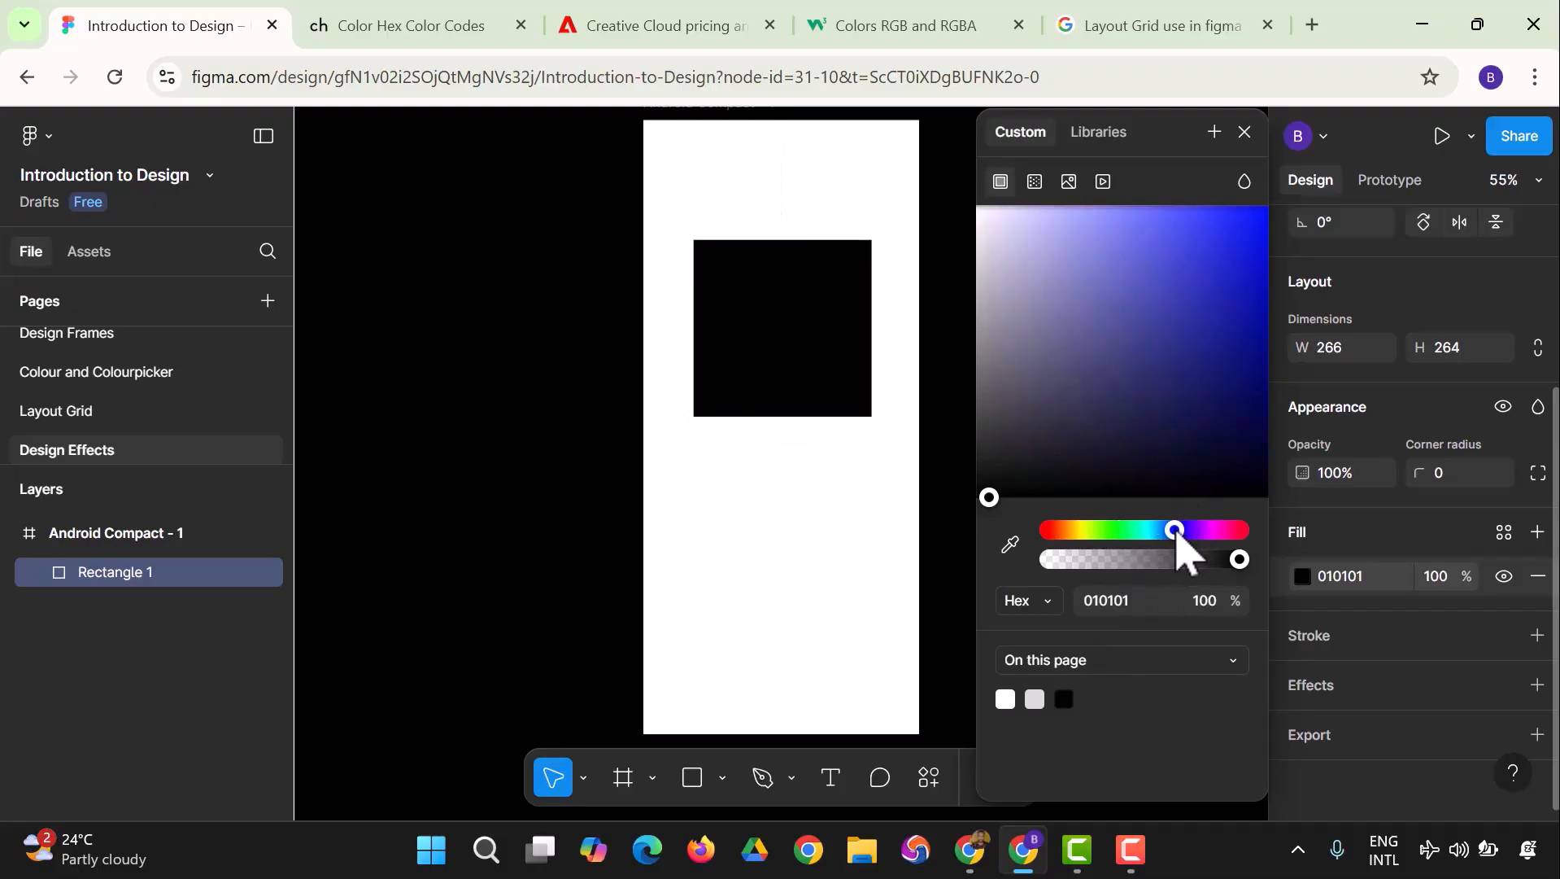
{"action": "left_click_drag", "start_coordinate": [1017, 496], "coordinate": [1252, 314]}
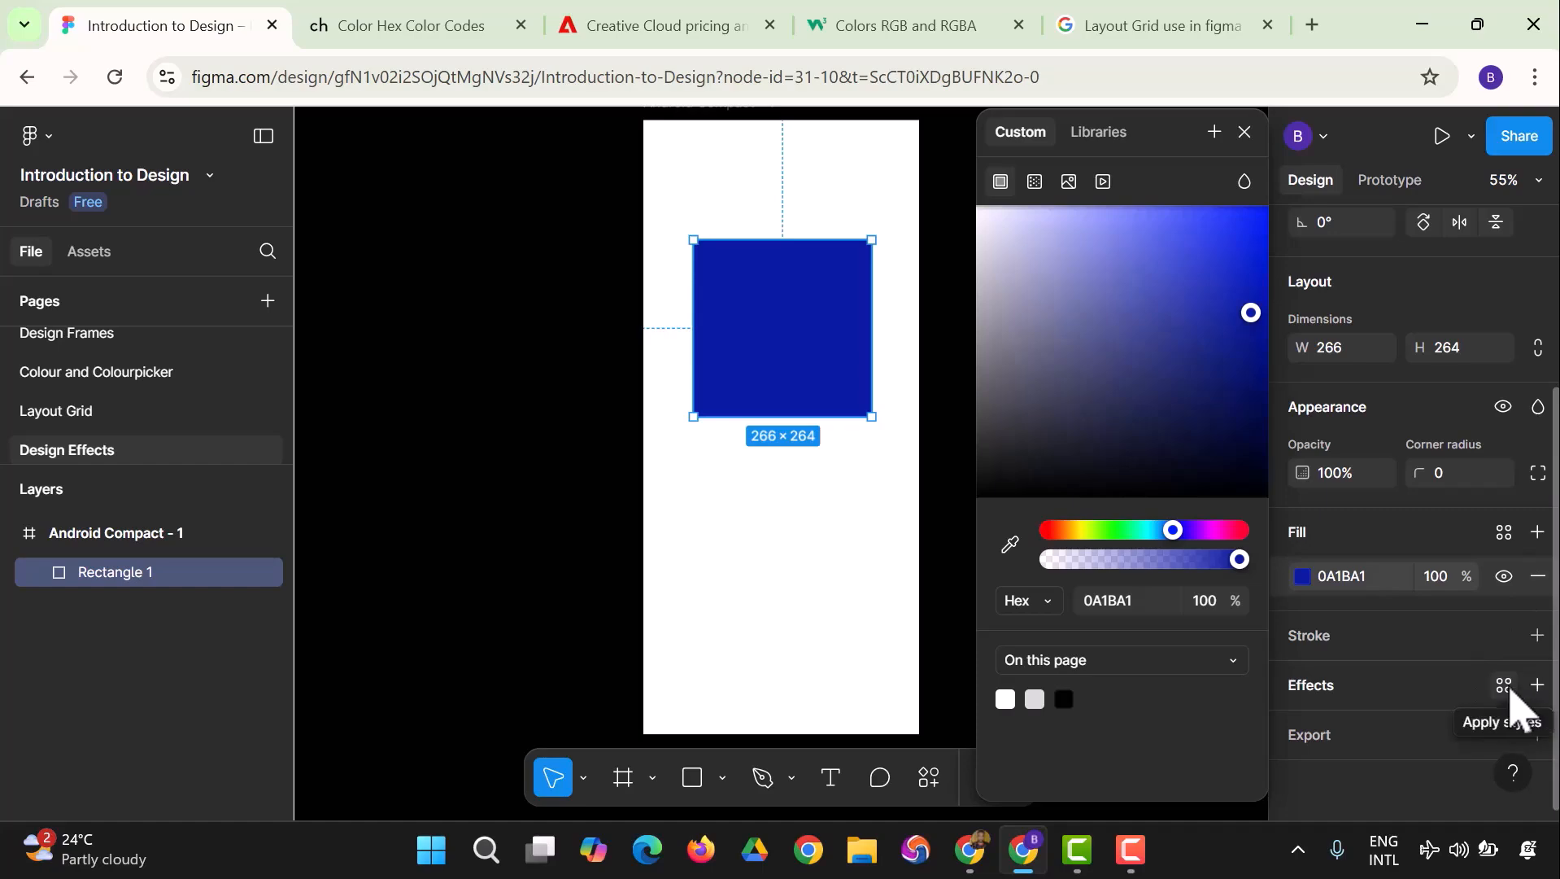
Step: Apply the Blur/Overlay effect style to the blue rectangle
{"action": "left_click", "coordinate": [1504, 685]}
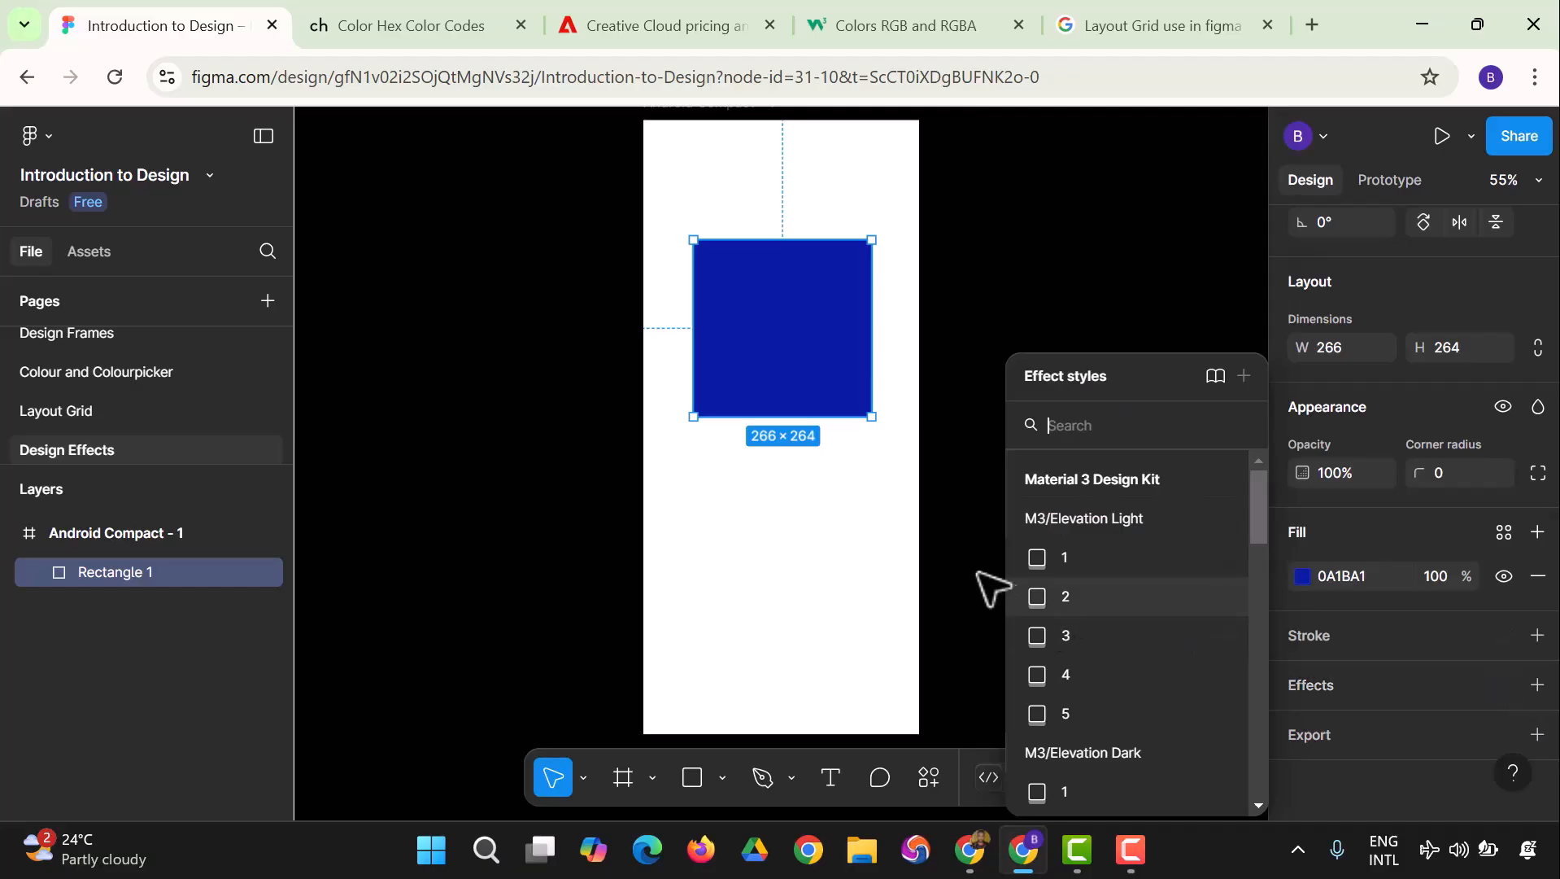
{"action": "scroll", "coordinate": [1108, 559], "scroll_direction": "down", "scroll_amount": 6}
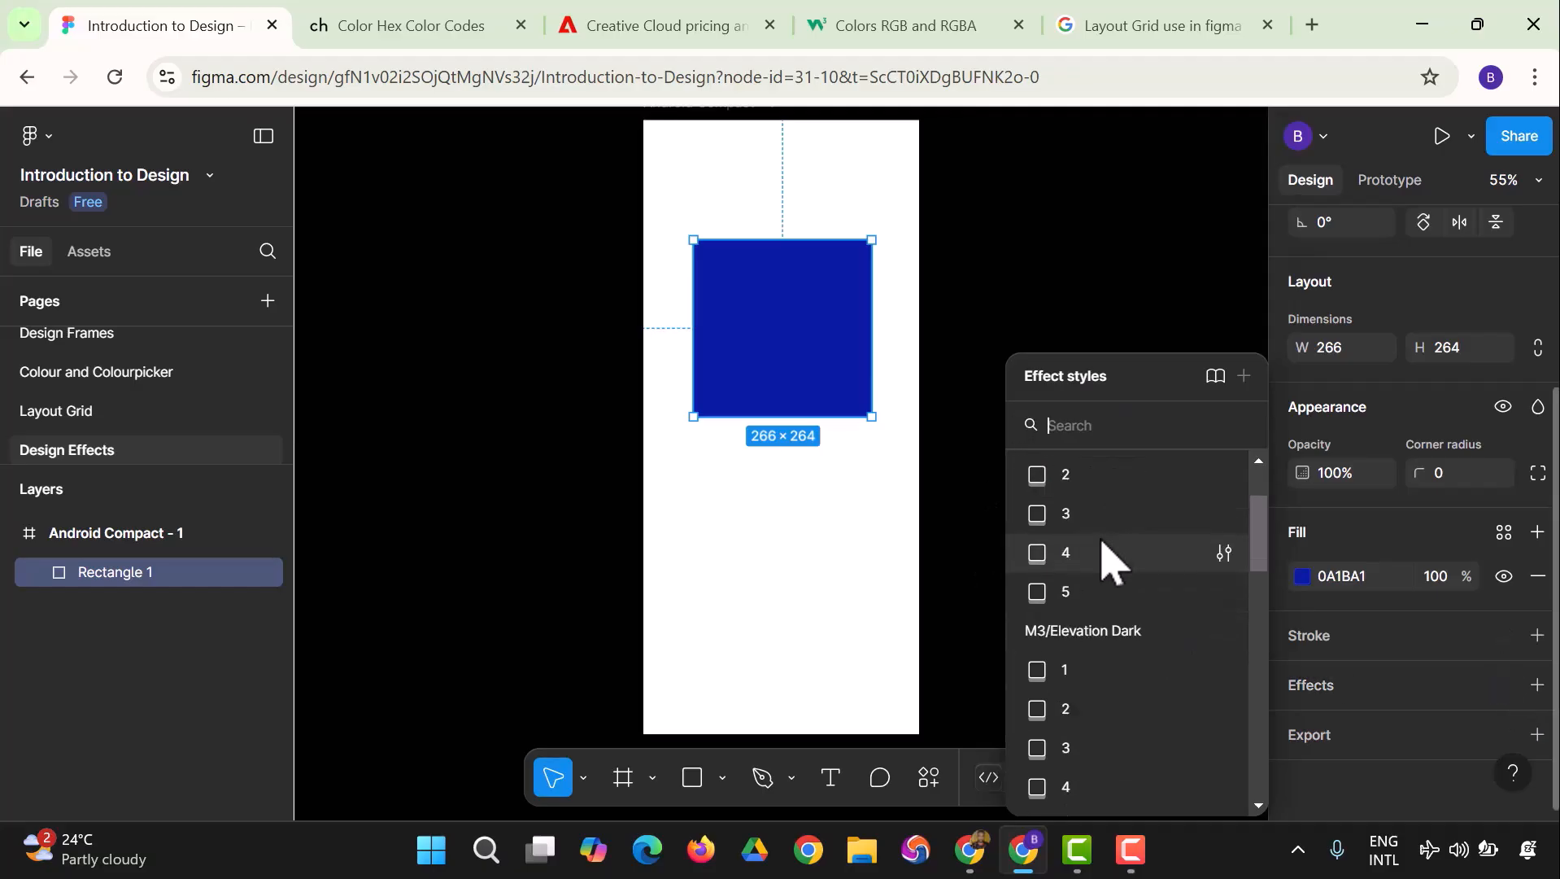
{"action": "scroll", "coordinate": [1108, 560], "scroll_direction": "down", "scroll_amount": 5}
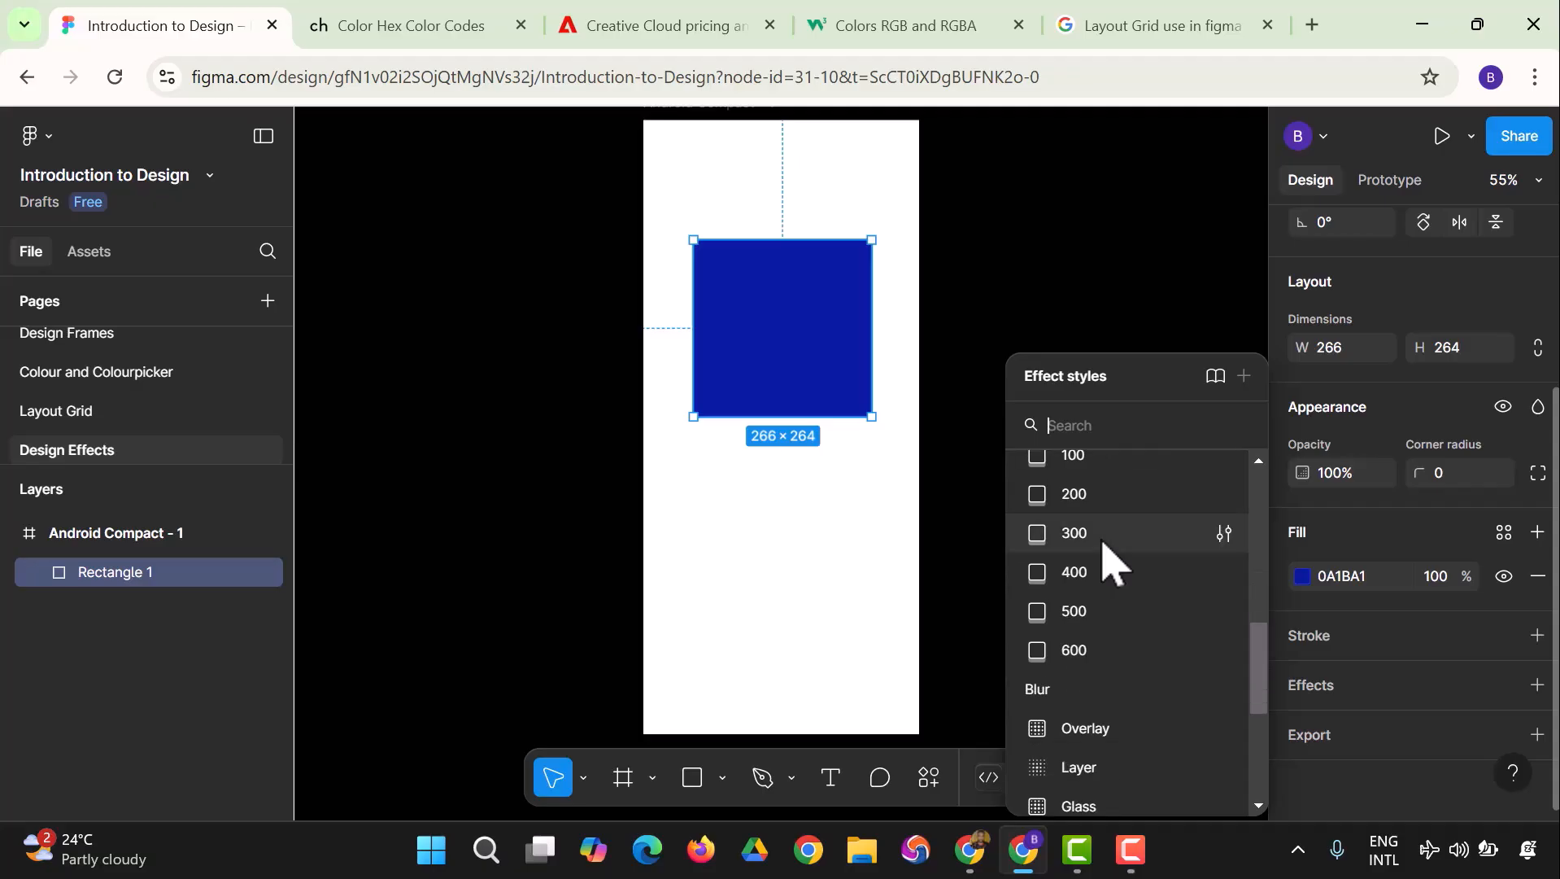
{"action": "key", "text": "Escape"}
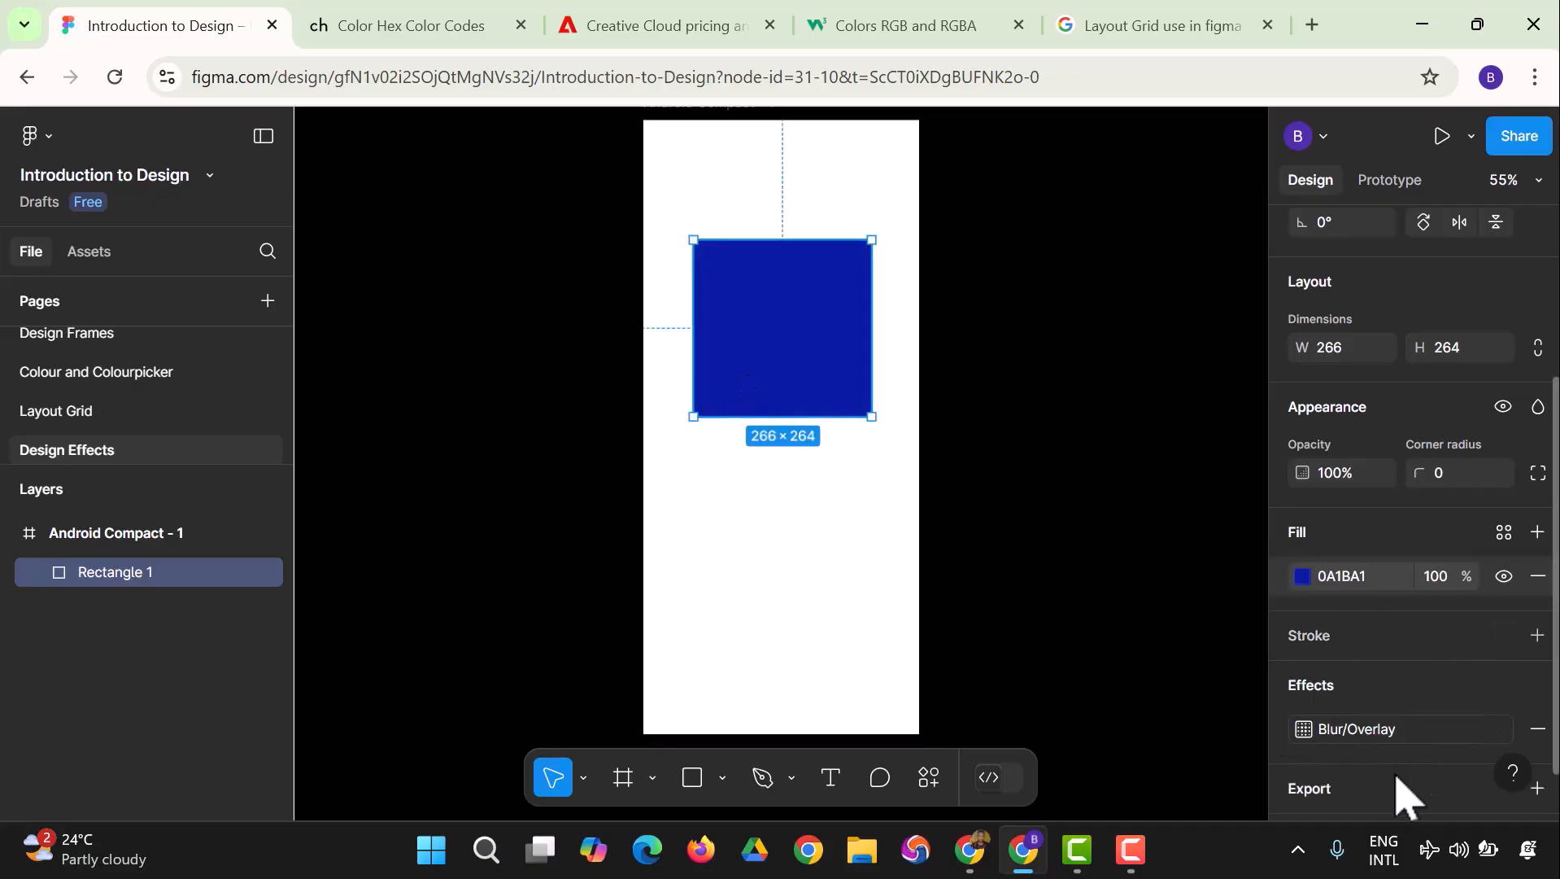
{"action": "left_click", "coordinate": [1090, 631]}
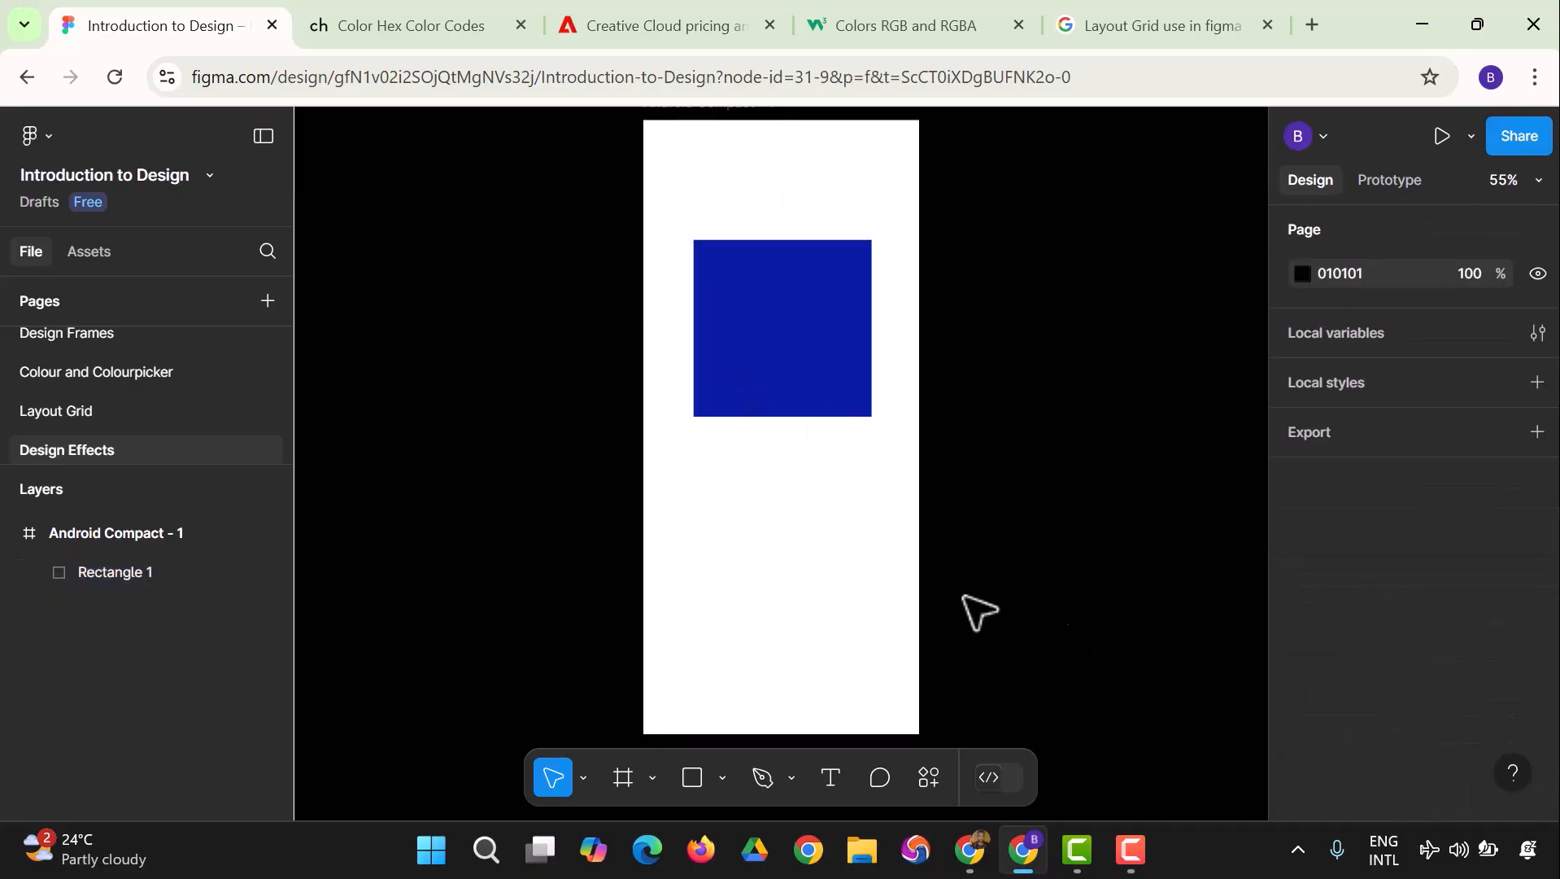
Step: Remove the Blur/Overlay effect style from the blue rectangle
{"action": "left_click", "coordinate": [790, 349]}
{"action": "scroll", "coordinate": [1383, 687], "scroll_direction": "down", "scroll_amount": 5}
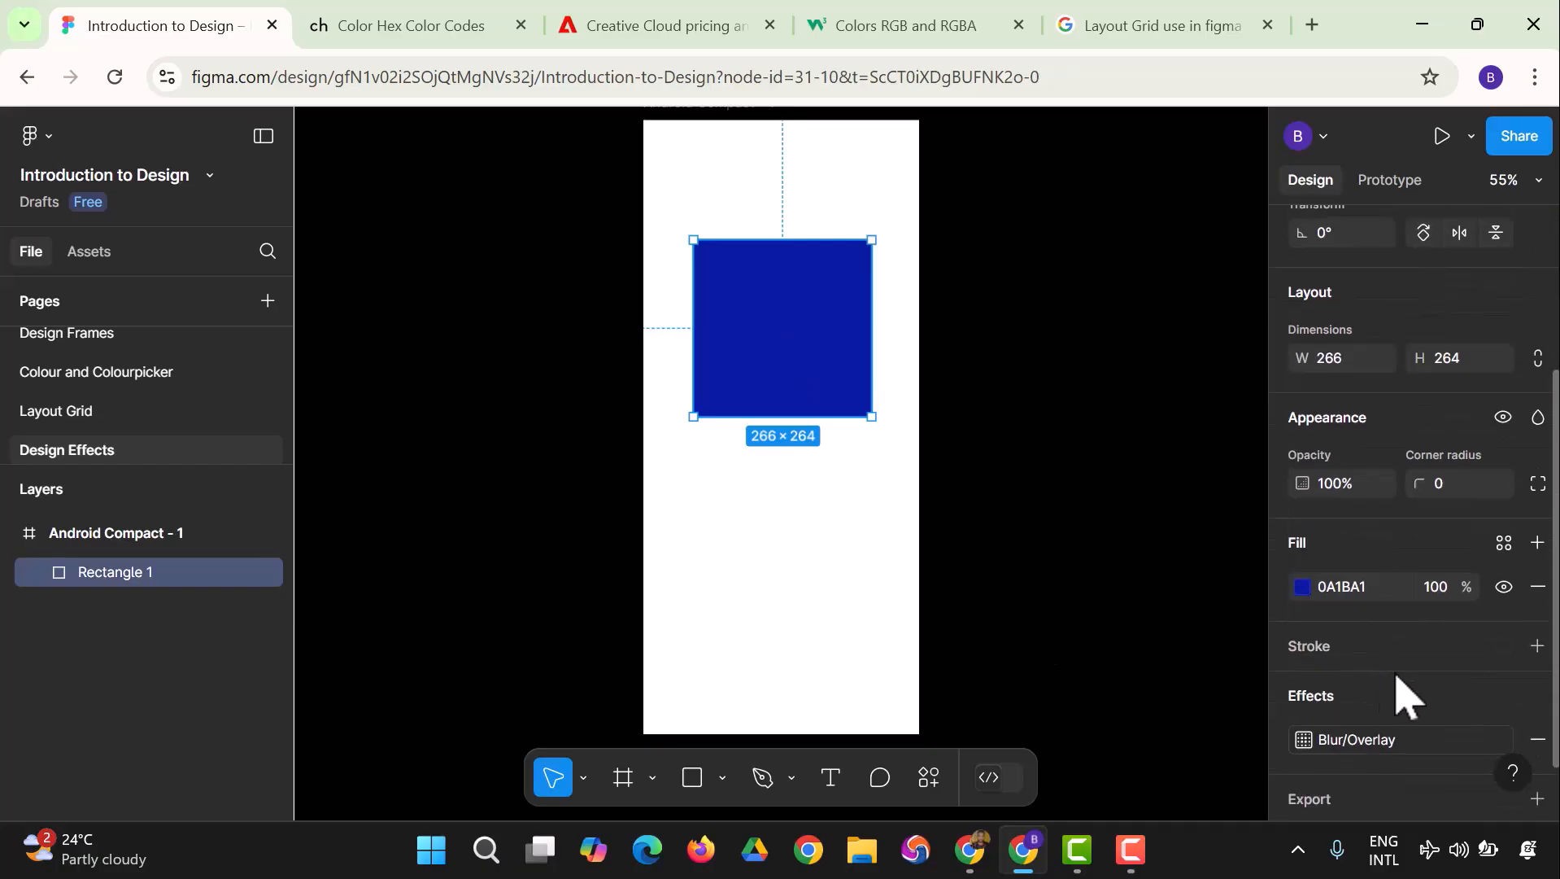
{"action": "left_click", "coordinate": [1537, 740]}
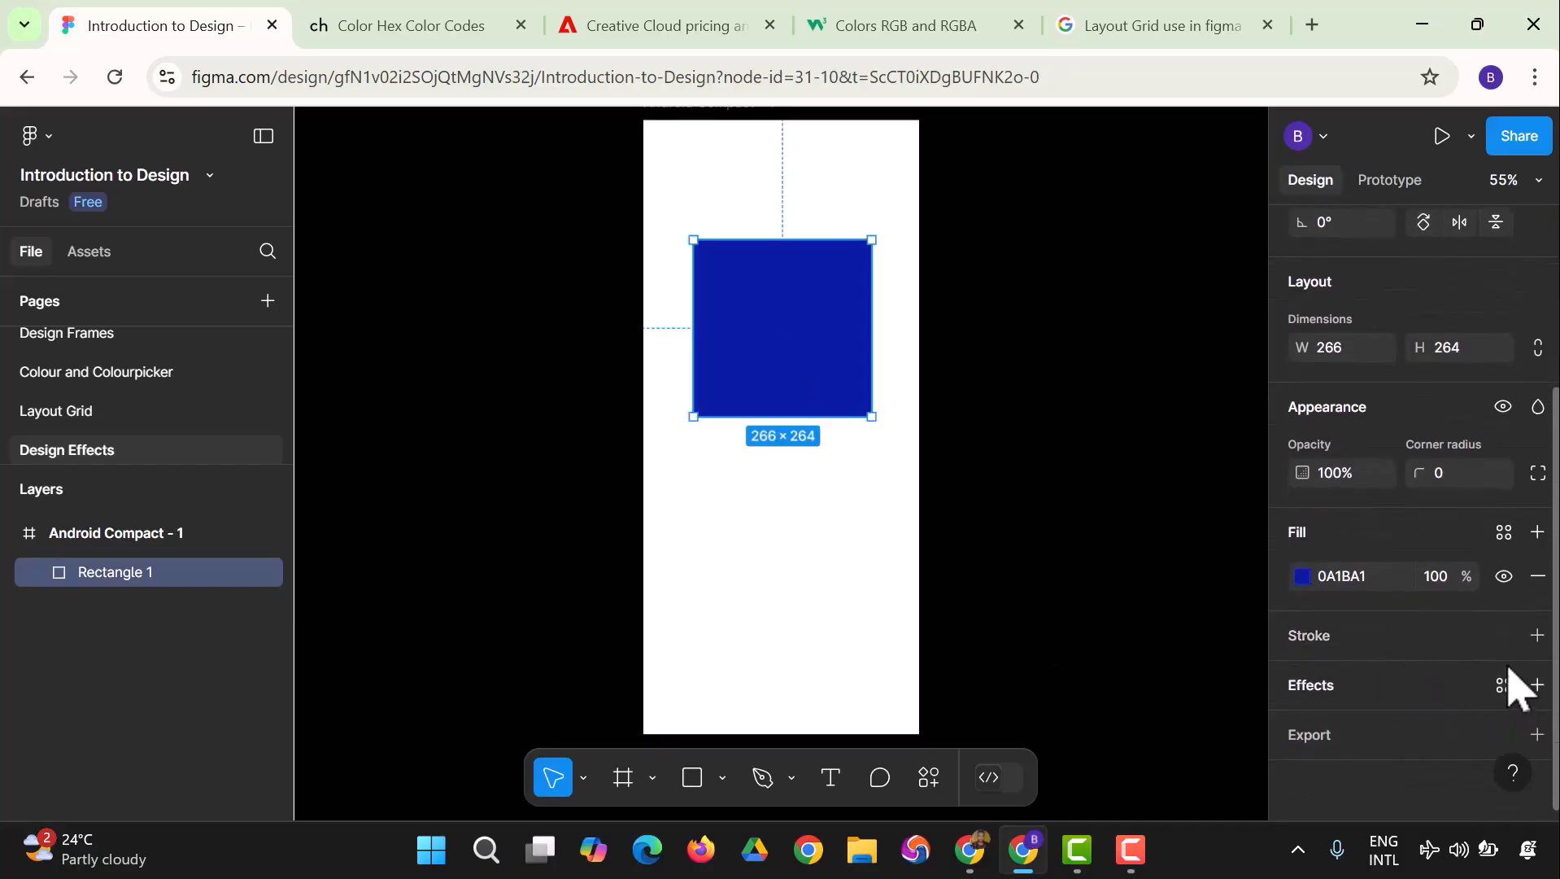
{"action": "left_click", "coordinate": [1503, 635]}
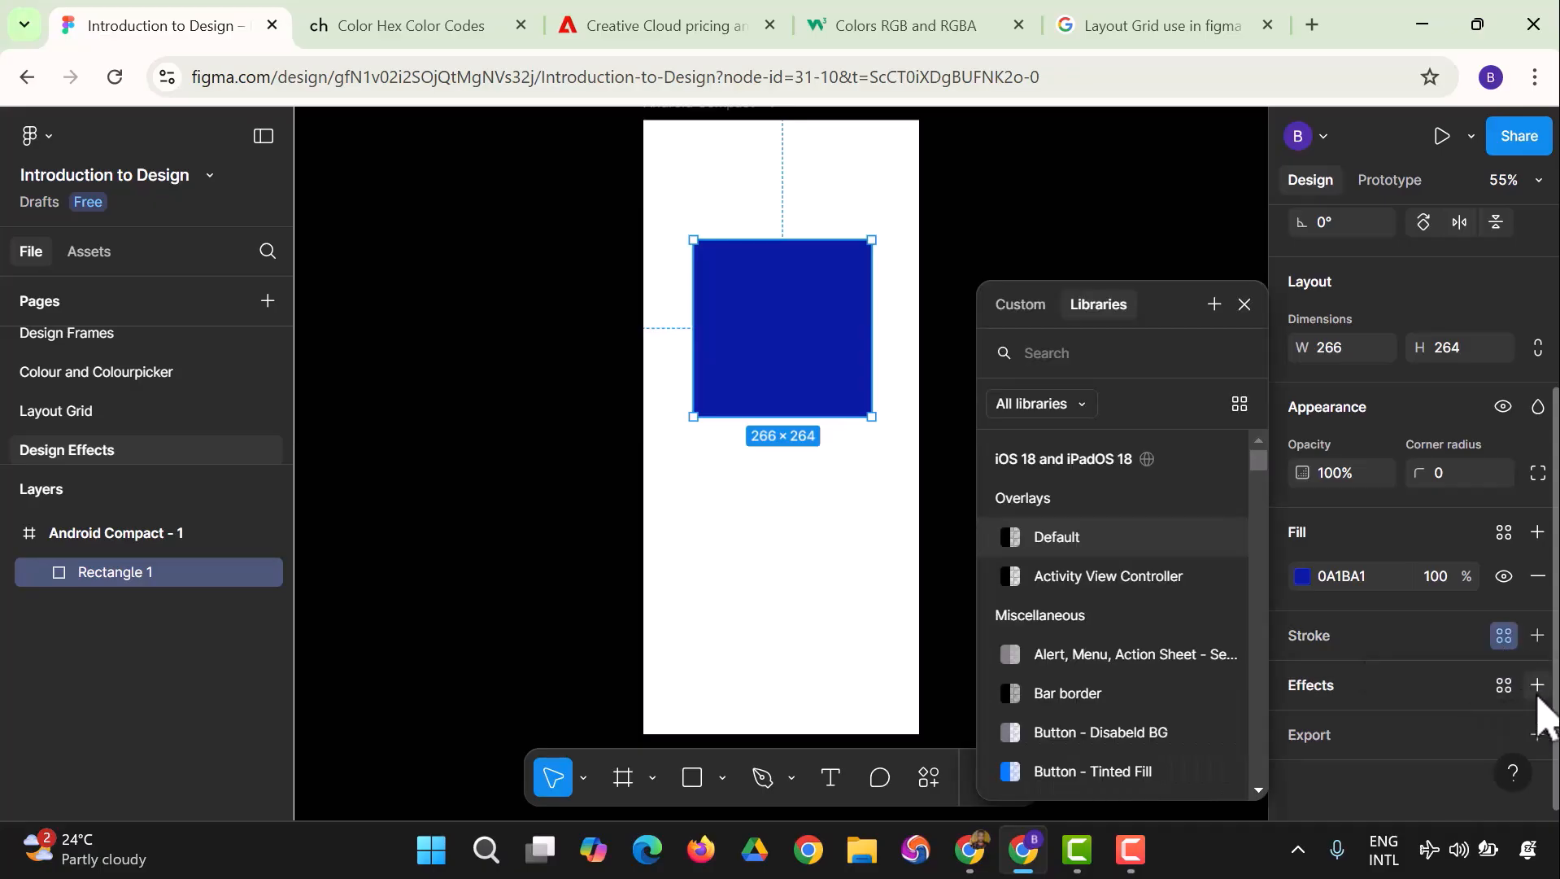
Step: Add an effect to the blue rectangle and change its type to Inner shadow
{"action": "left_click", "coordinate": [1534, 686]}
{"action": "scroll", "coordinate": [1293, 667], "scroll_direction": "down", "scroll_amount": 1}
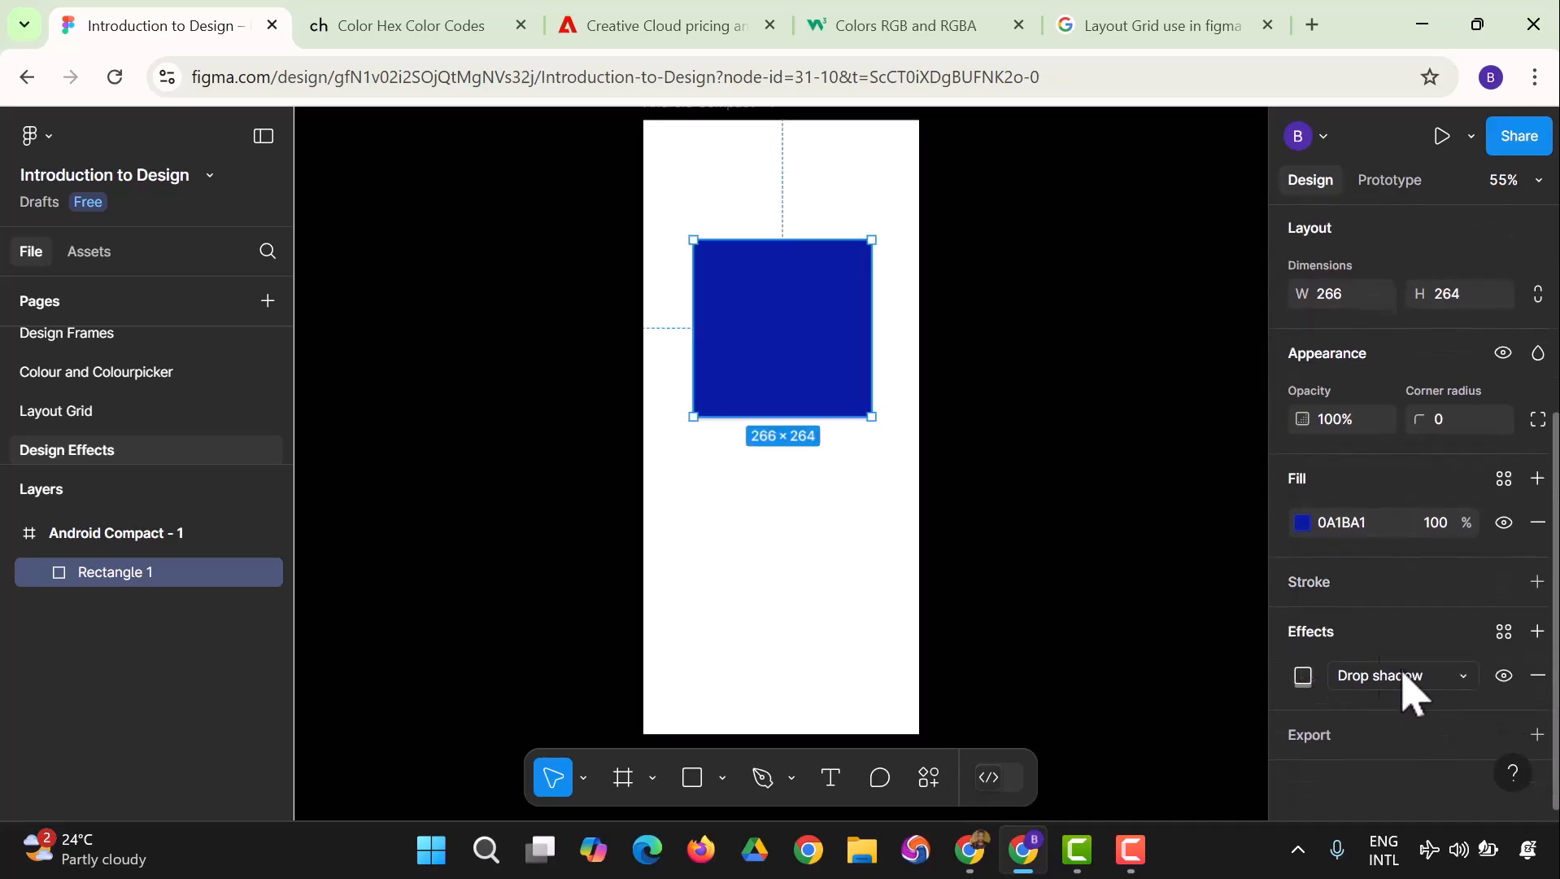
{"action": "left_click", "coordinate": [1462, 693]}
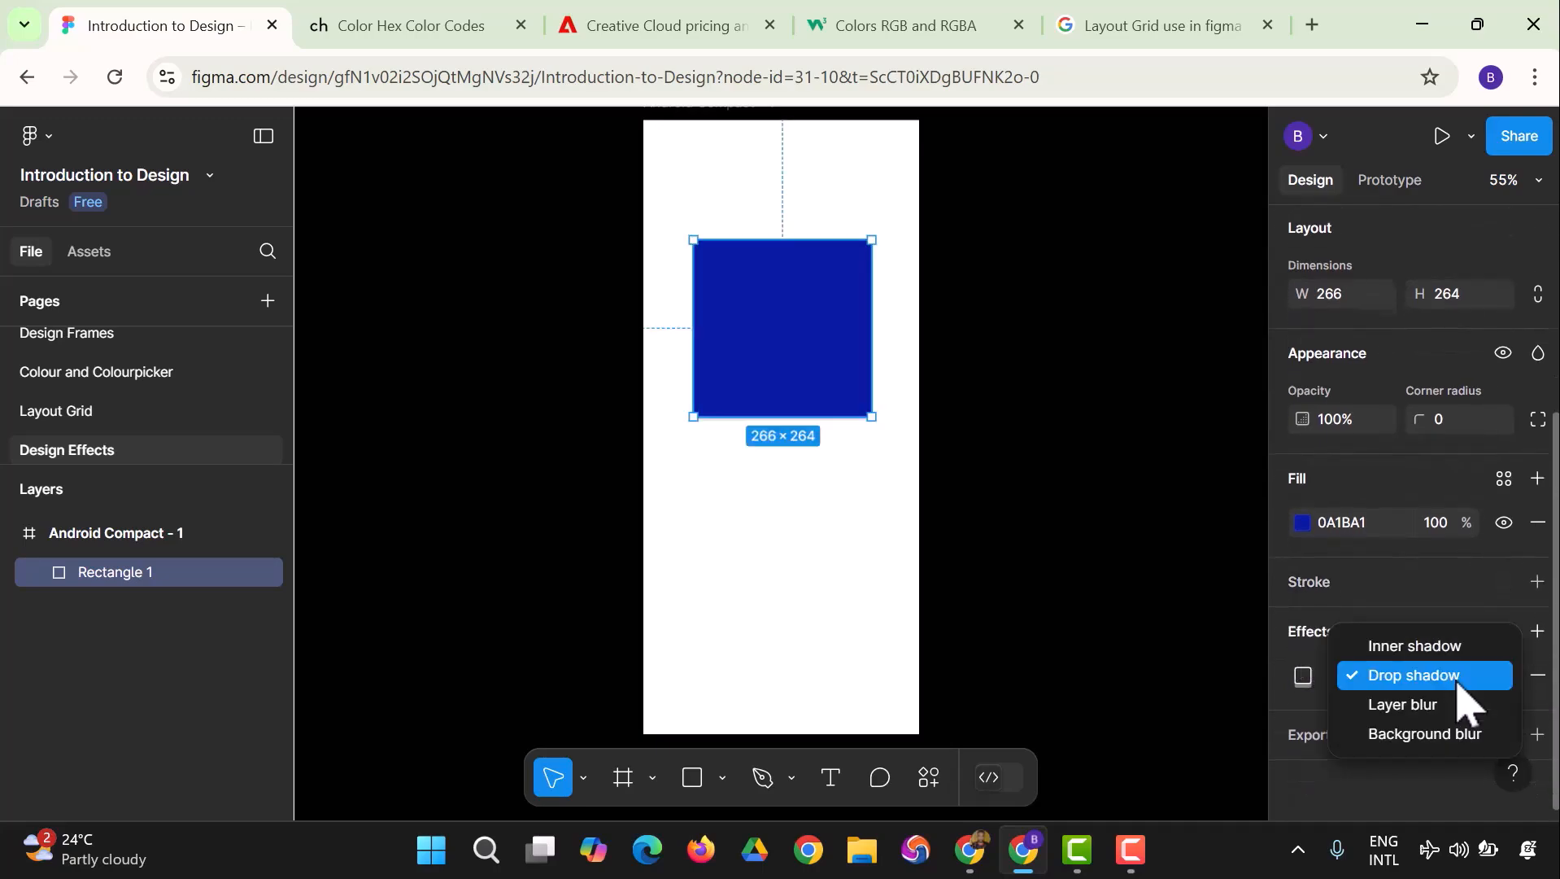
{"action": "left_click", "coordinate": [1443, 657]}
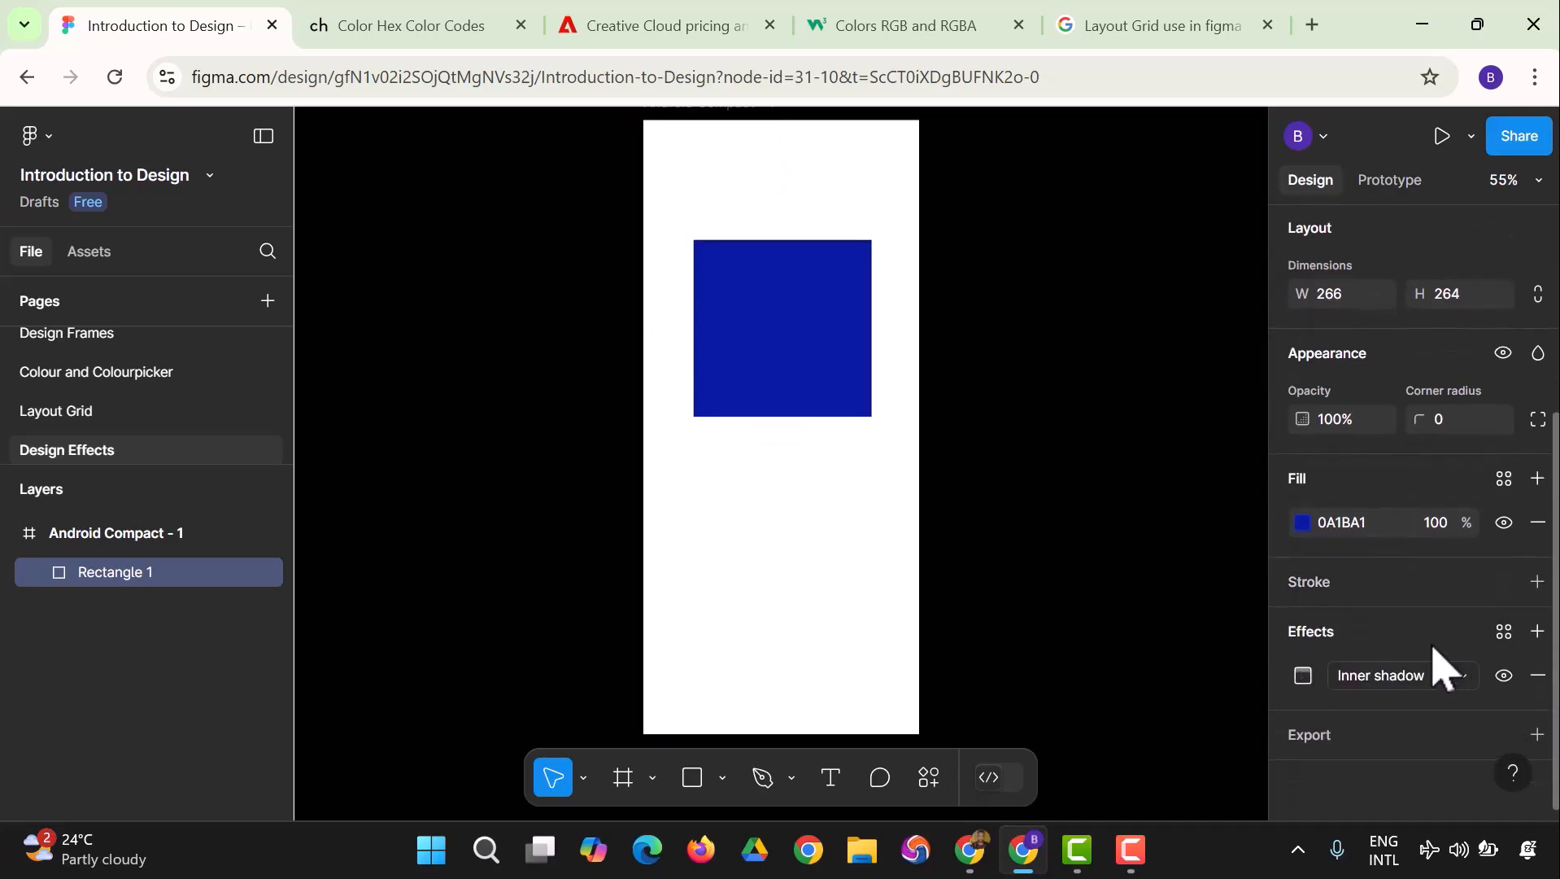
{"action": "left_click", "coordinate": [905, 609]}
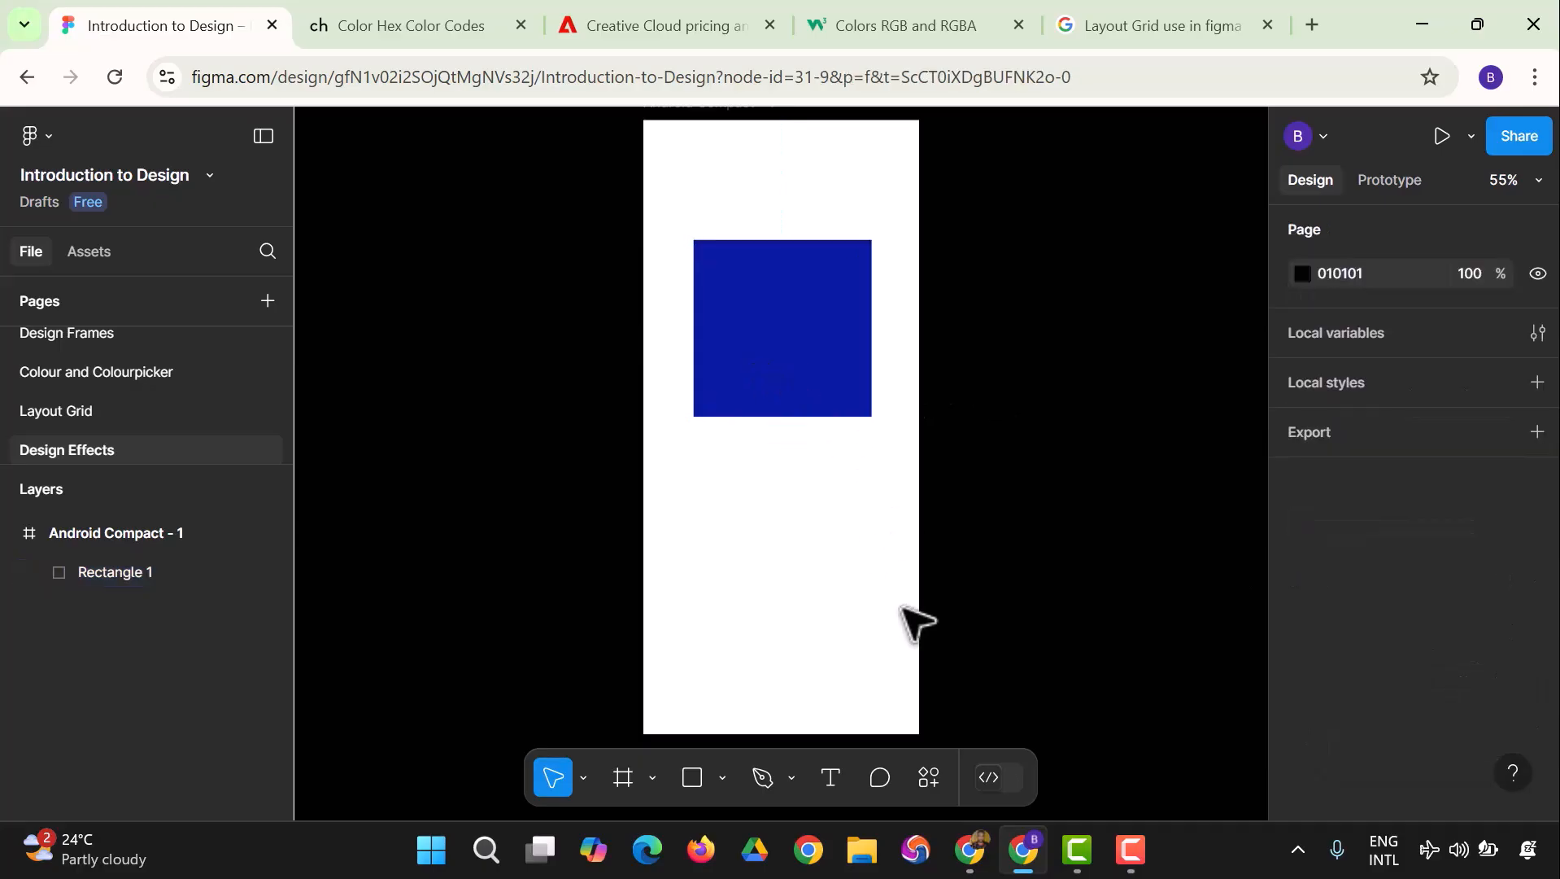
Step: Set the blue rectangle's inner shadow to position X 4 and Y 8, blur 0 and spread 5
{"action": "left_click", "coordinate": [801, 362]}
{"action": "scroll", "coordinate": [1393, 682], "scroll_direction": "down", "scroll_amount": 5}
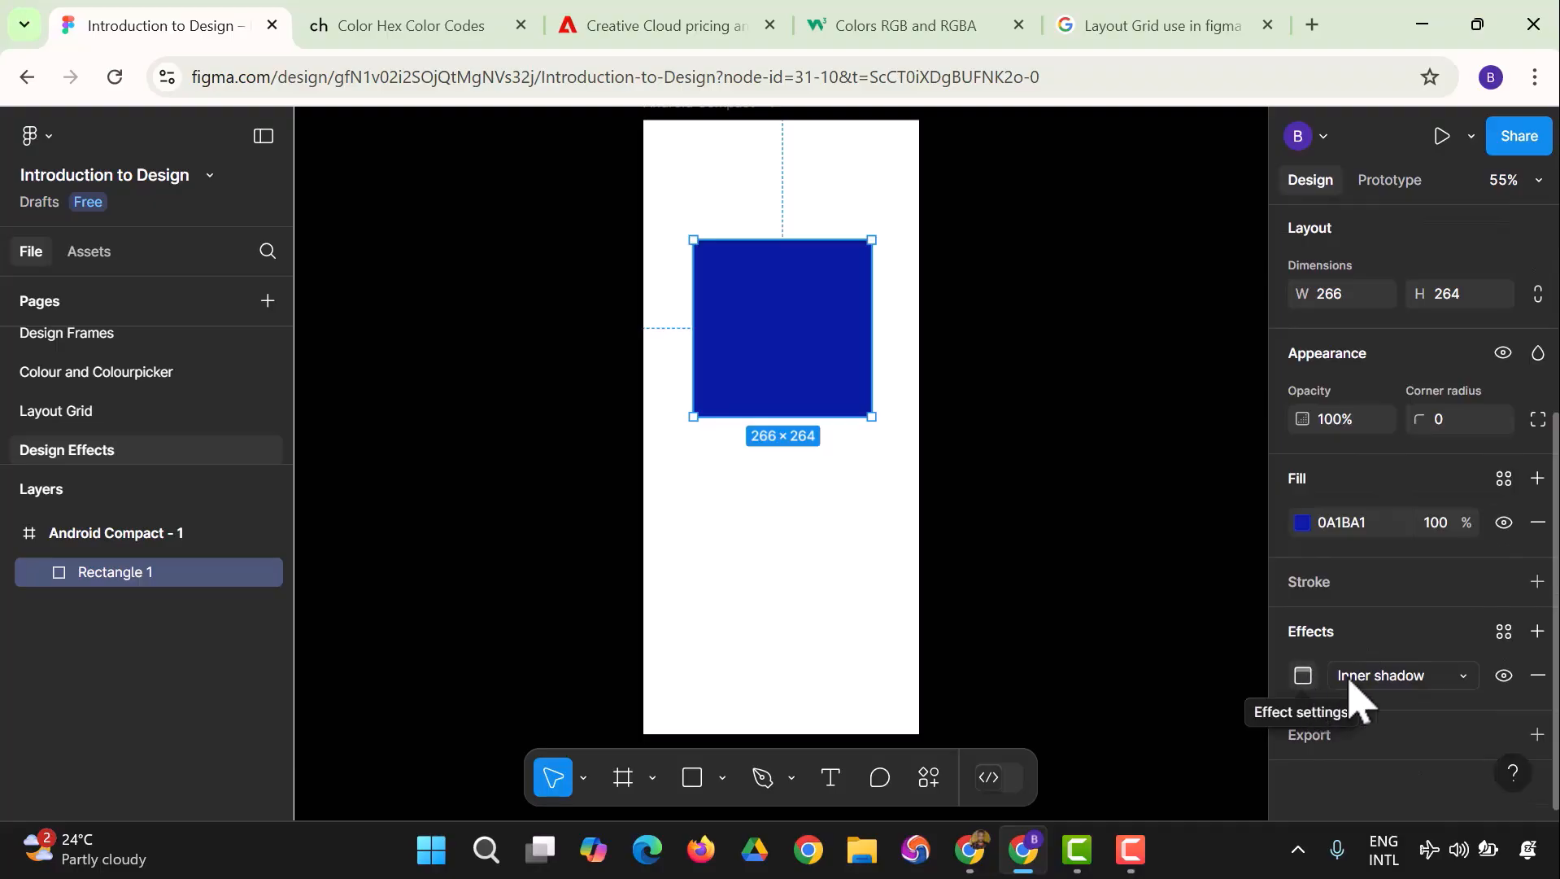
{"action": "left_click", "coordinate": [1304, 677]}
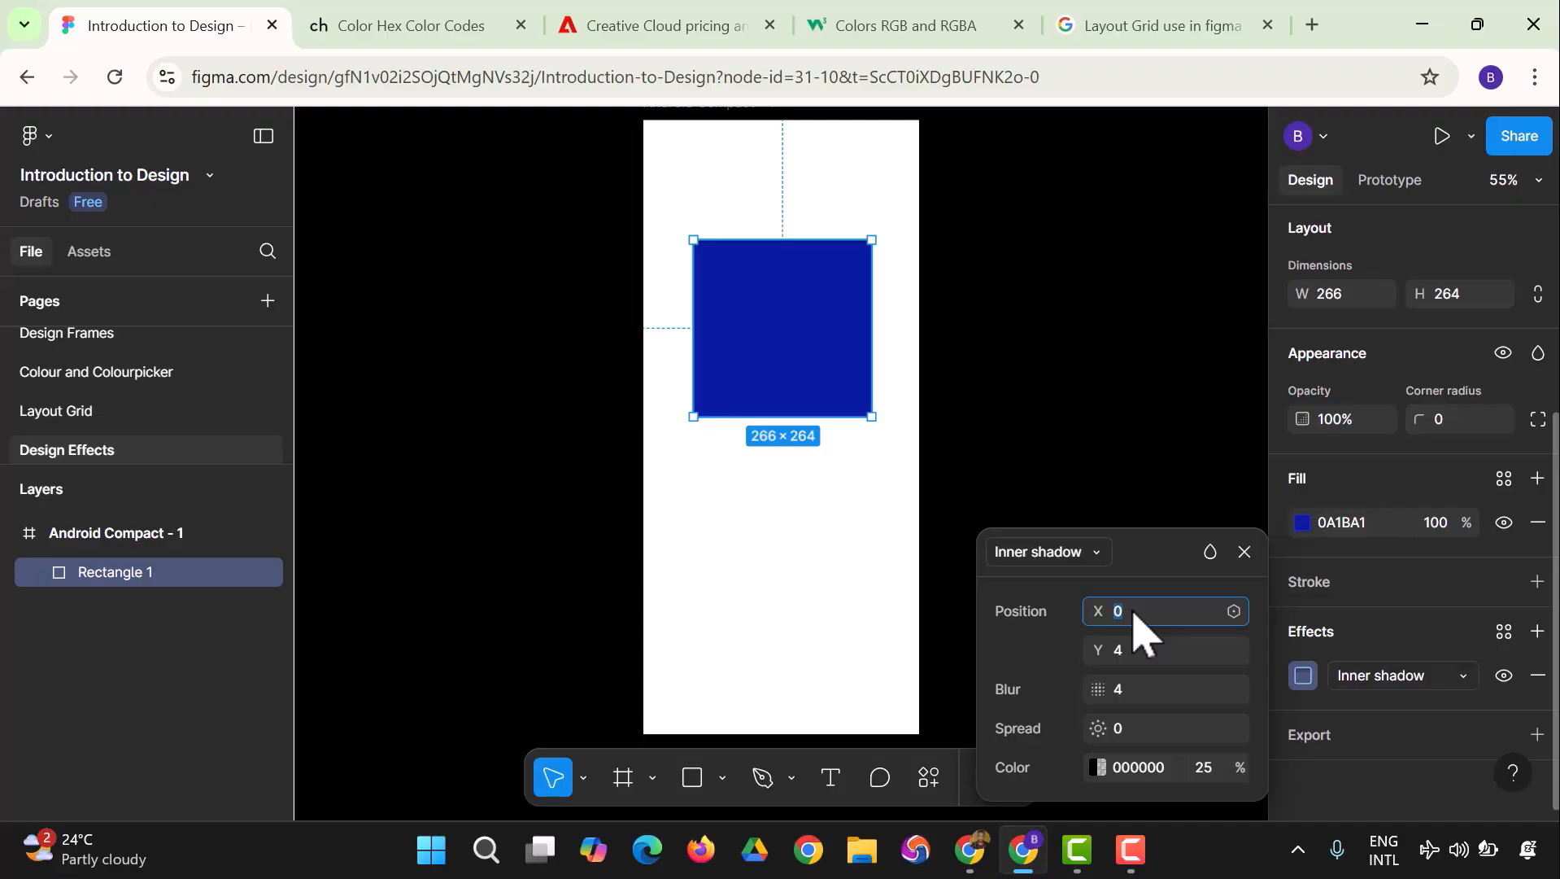
{"action": "left_click", "coordinate": [1241, 613]}
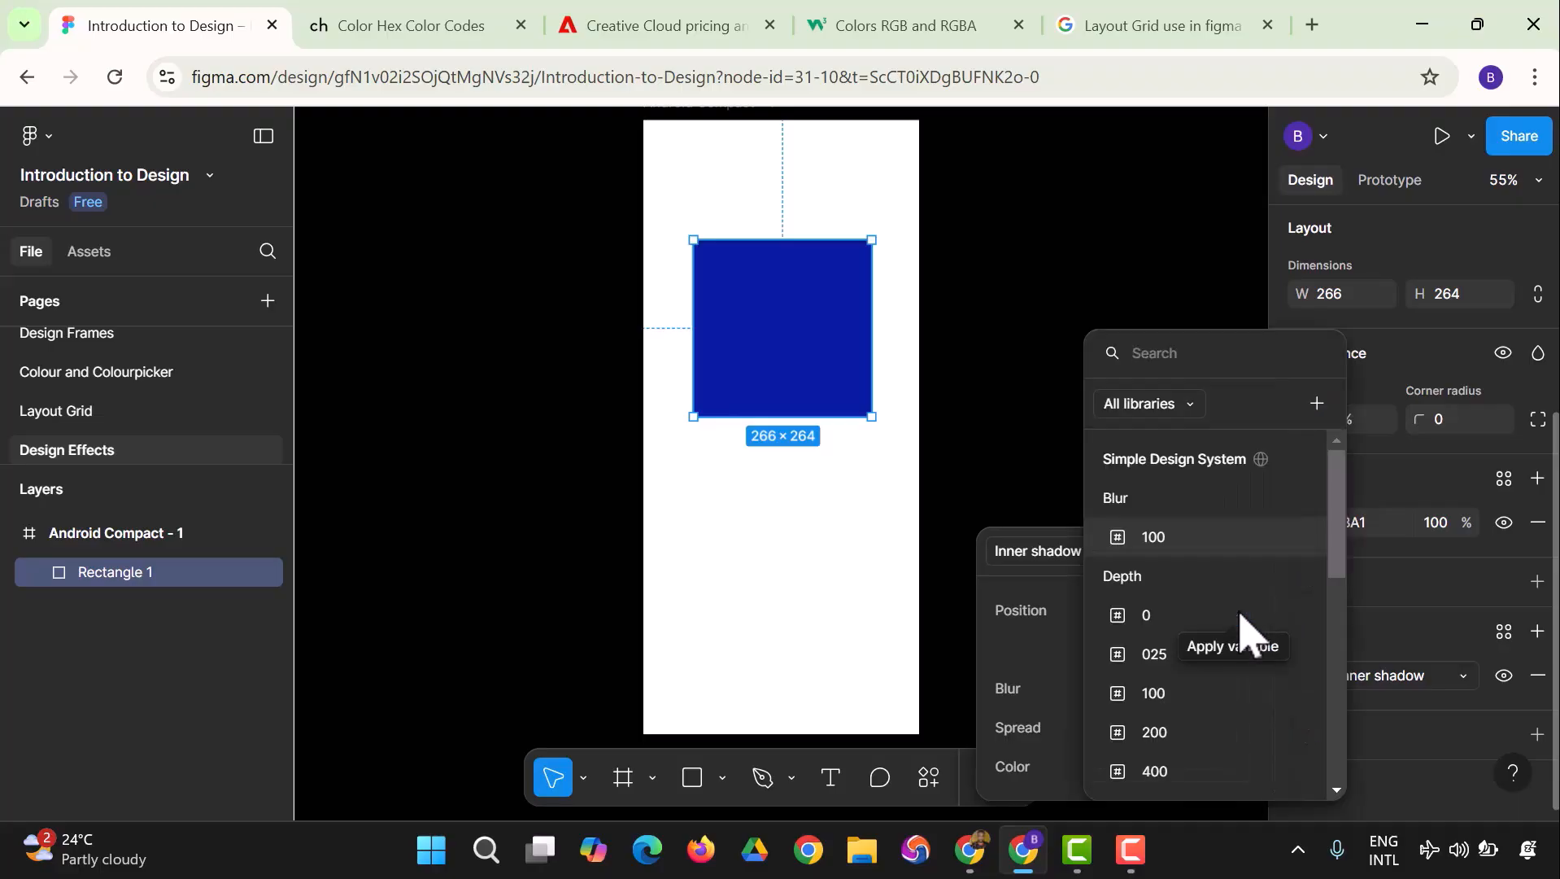
{"action": "left_click", "coordinate": [1048, 625]}
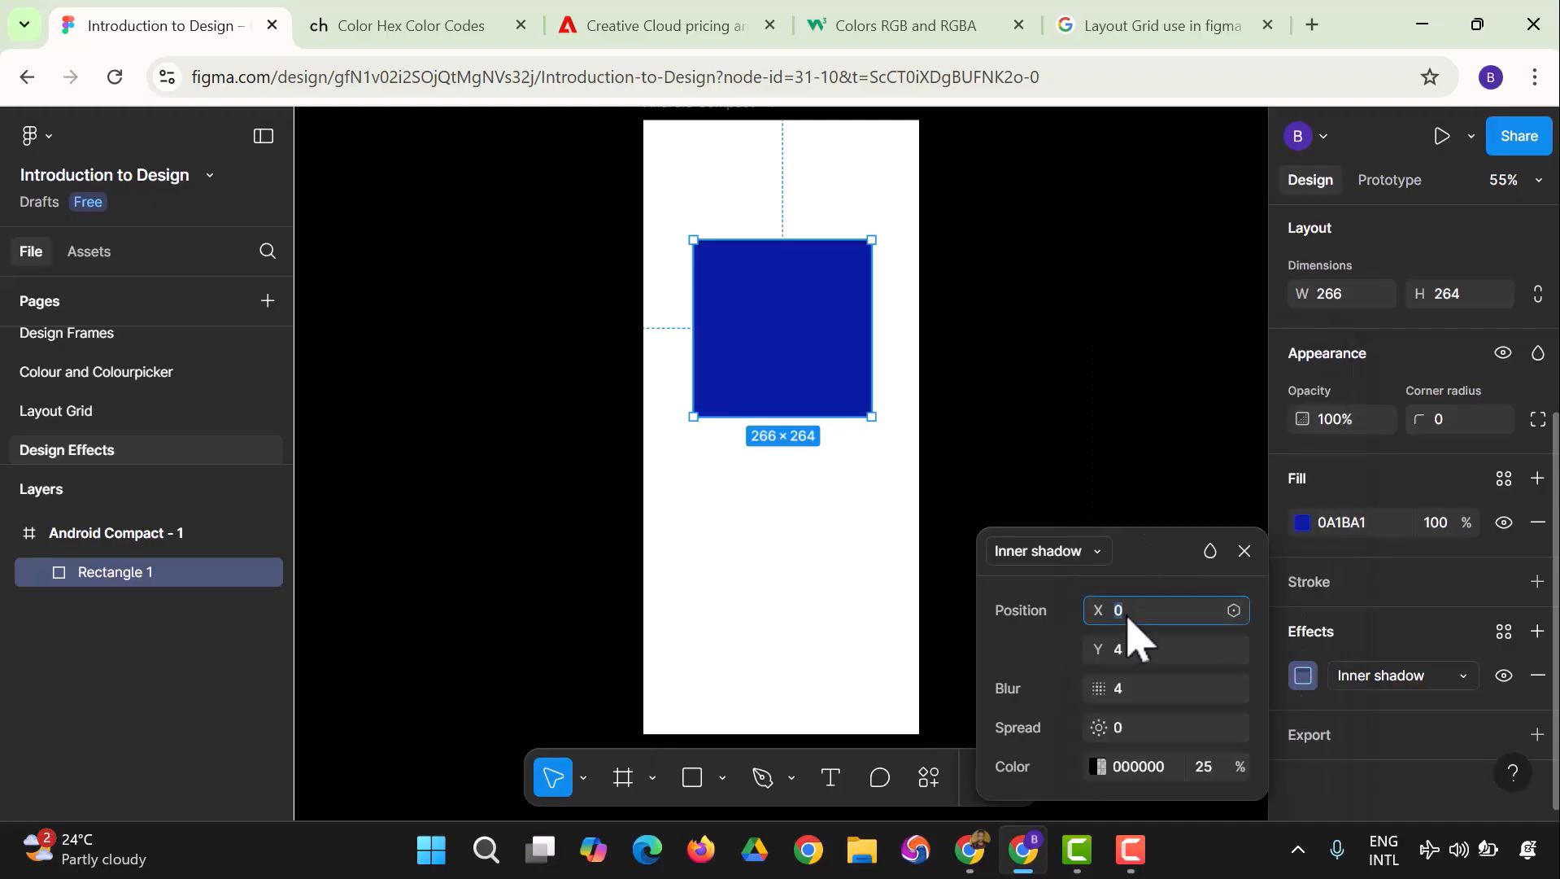
{"action": "left_click", "coordinate": [1187, 648]}
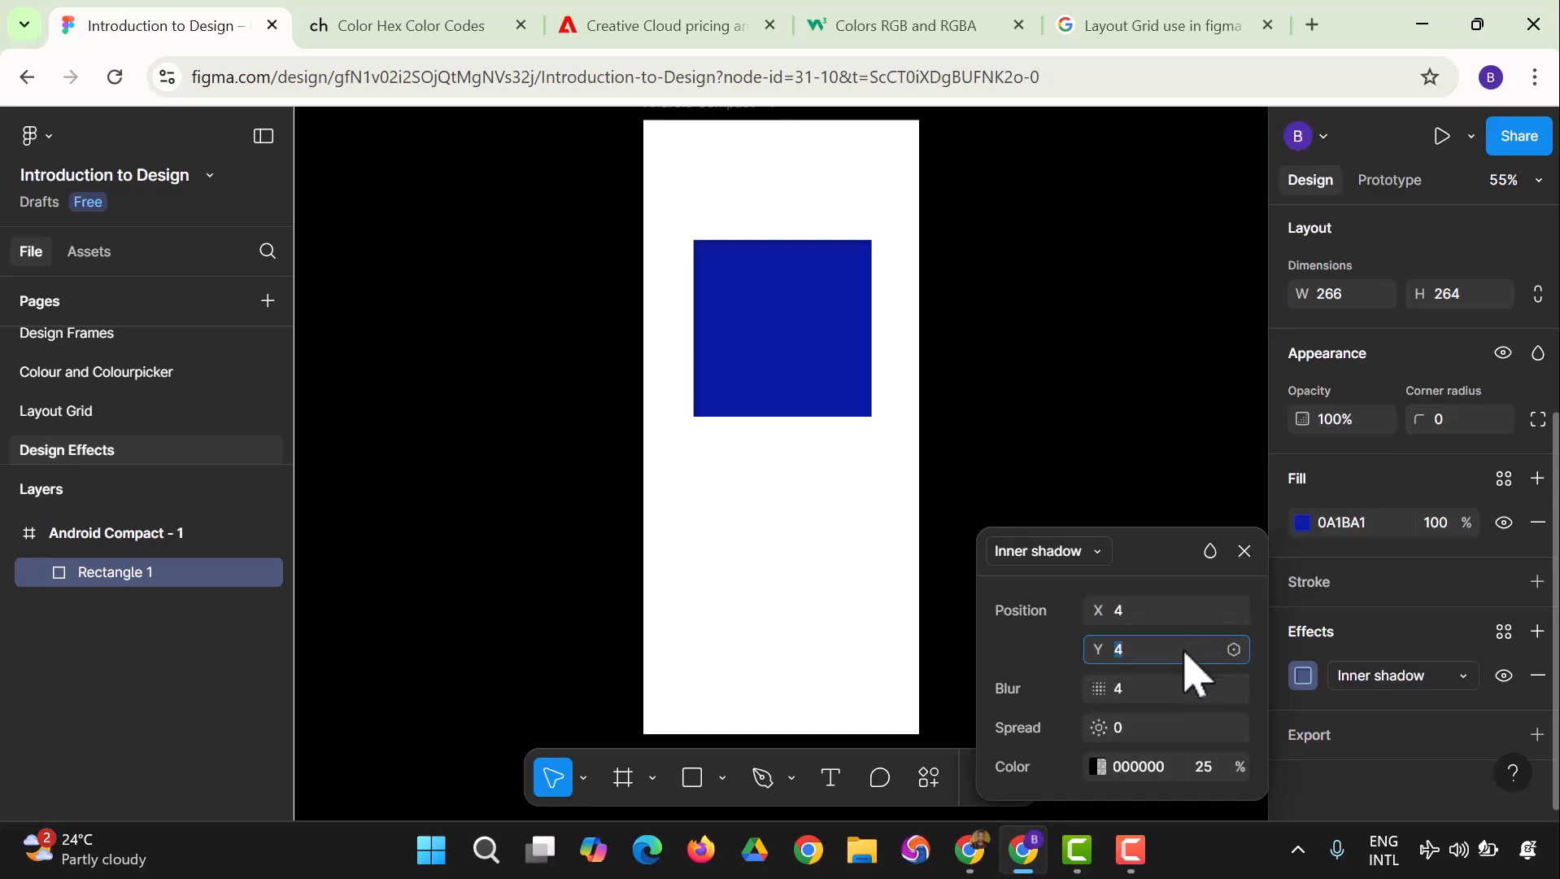
{"action": "type", "text": "4"}
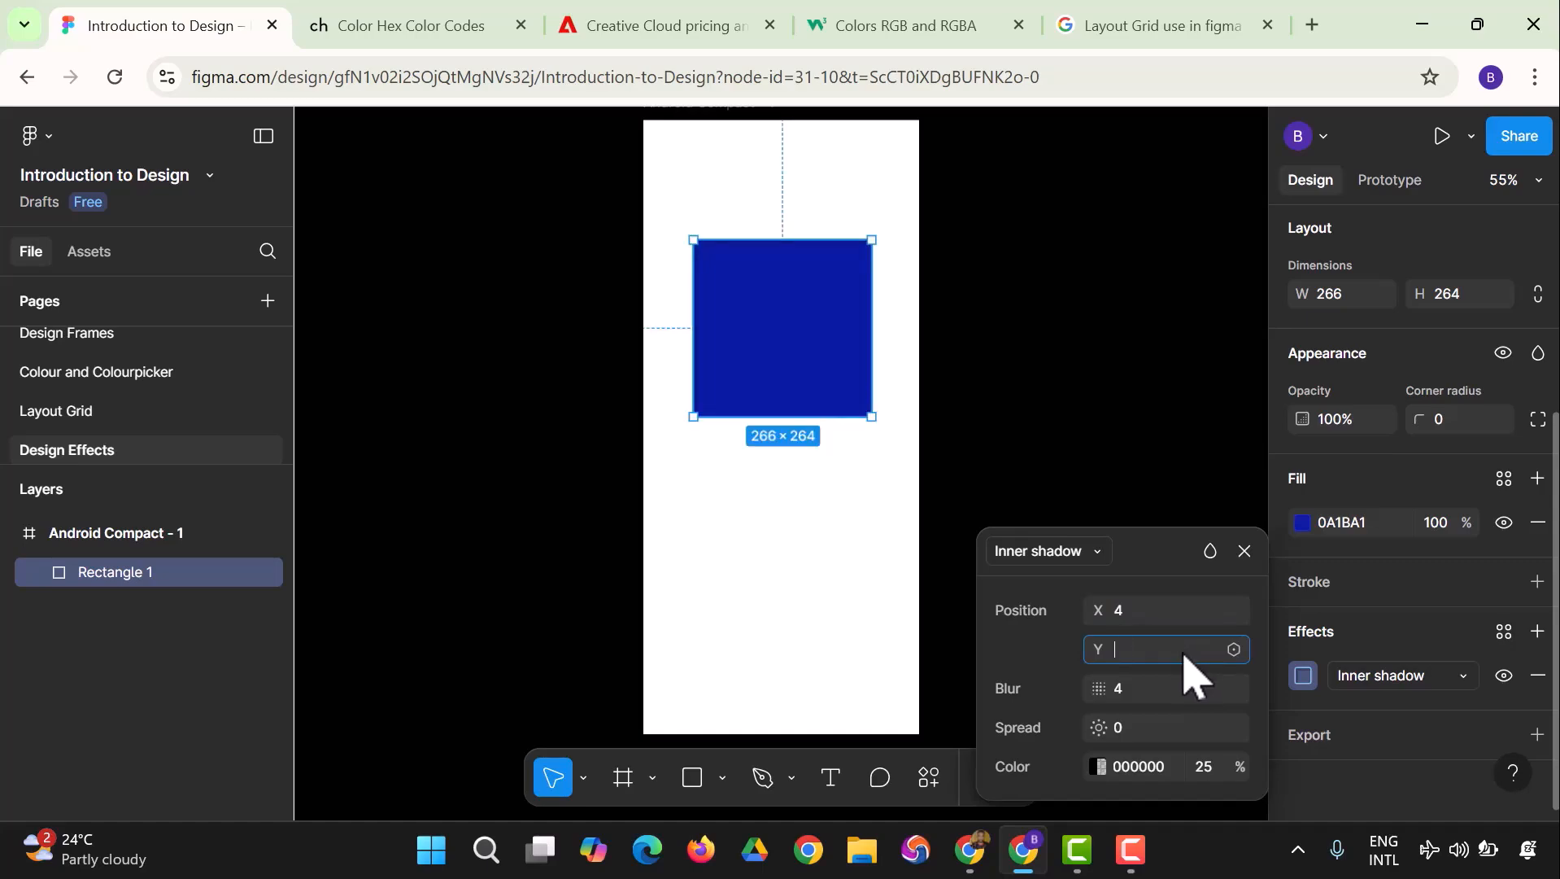
{"action": "type", "text": "8"}
{"action": "left_click", "coordinate": [1177, 697]}
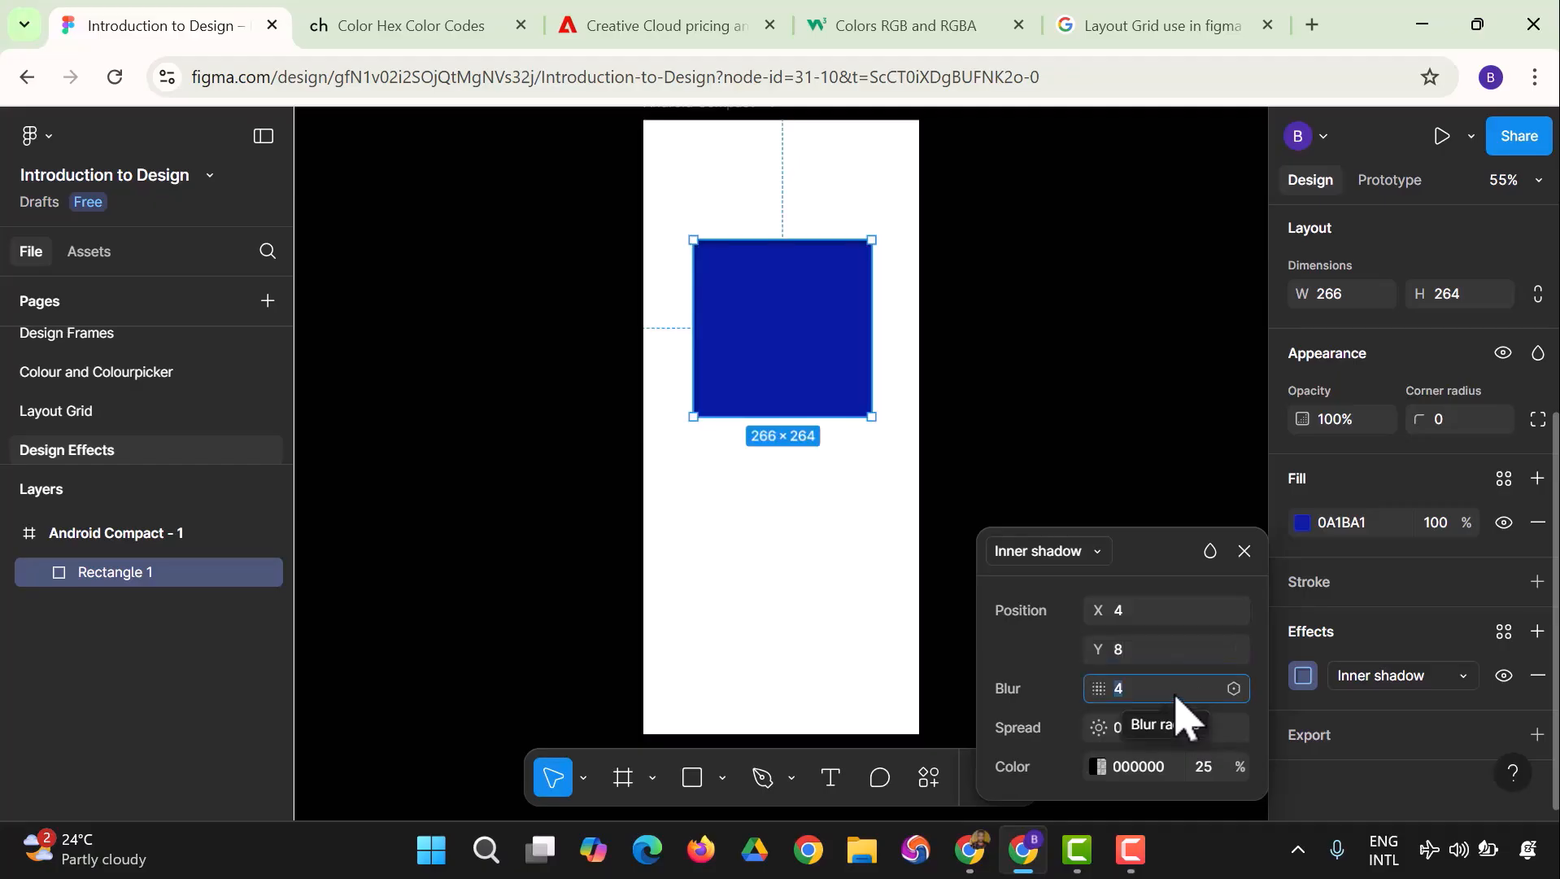
{"action": "type", "text": "0"}
{"action": "left_click", "coordinate": [1176, 726]}
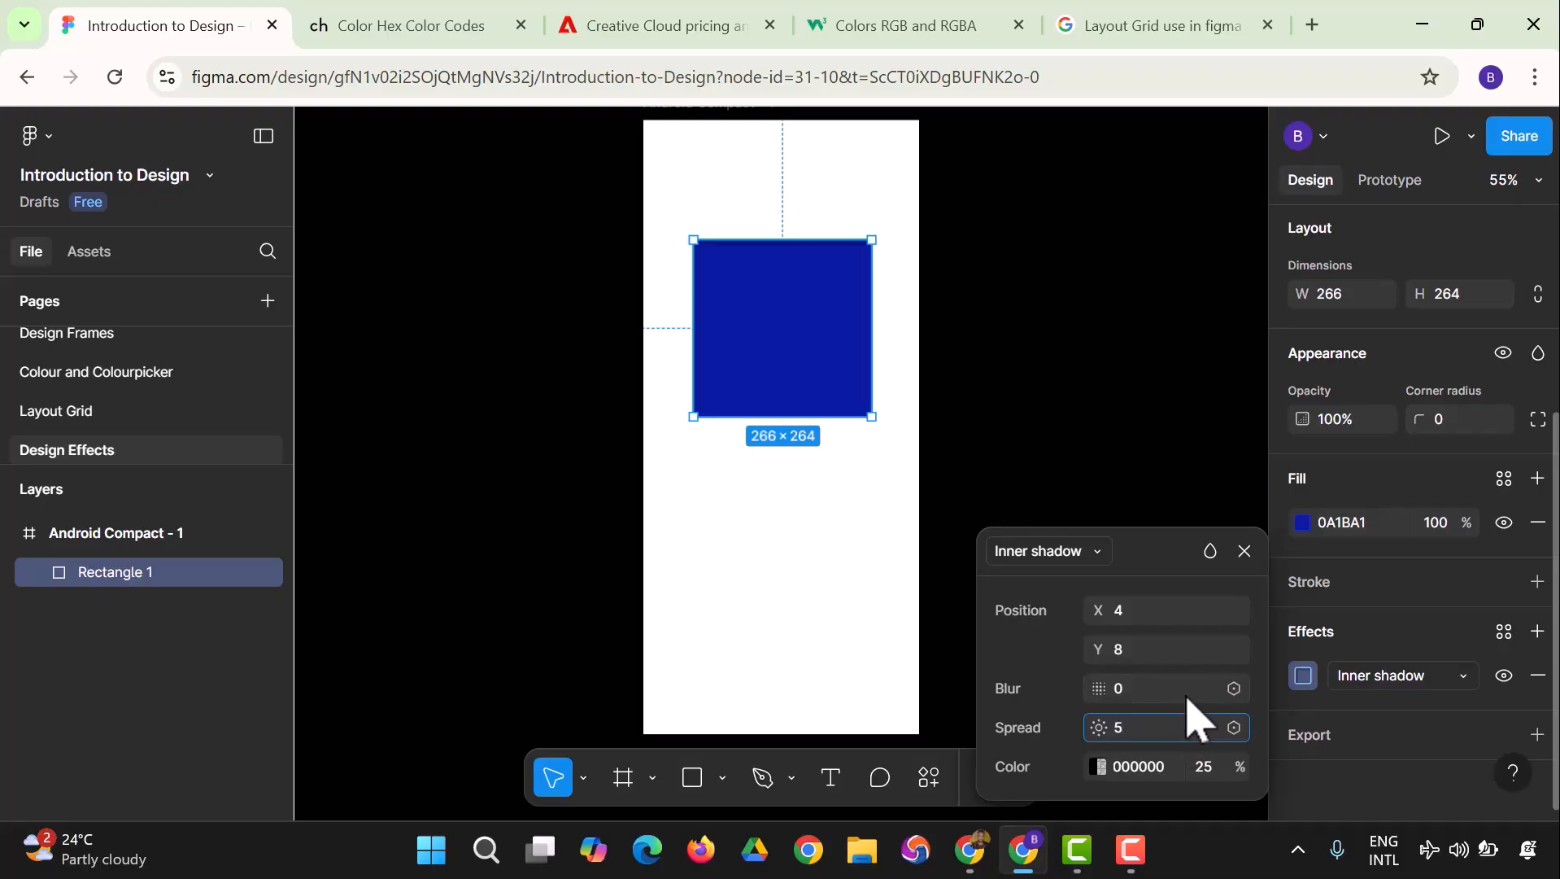
Step: Set the inner shadow's colour to the page's black 010101 at 100% opacity
{"action": "left_click", "coordinate": [1100, 766]}
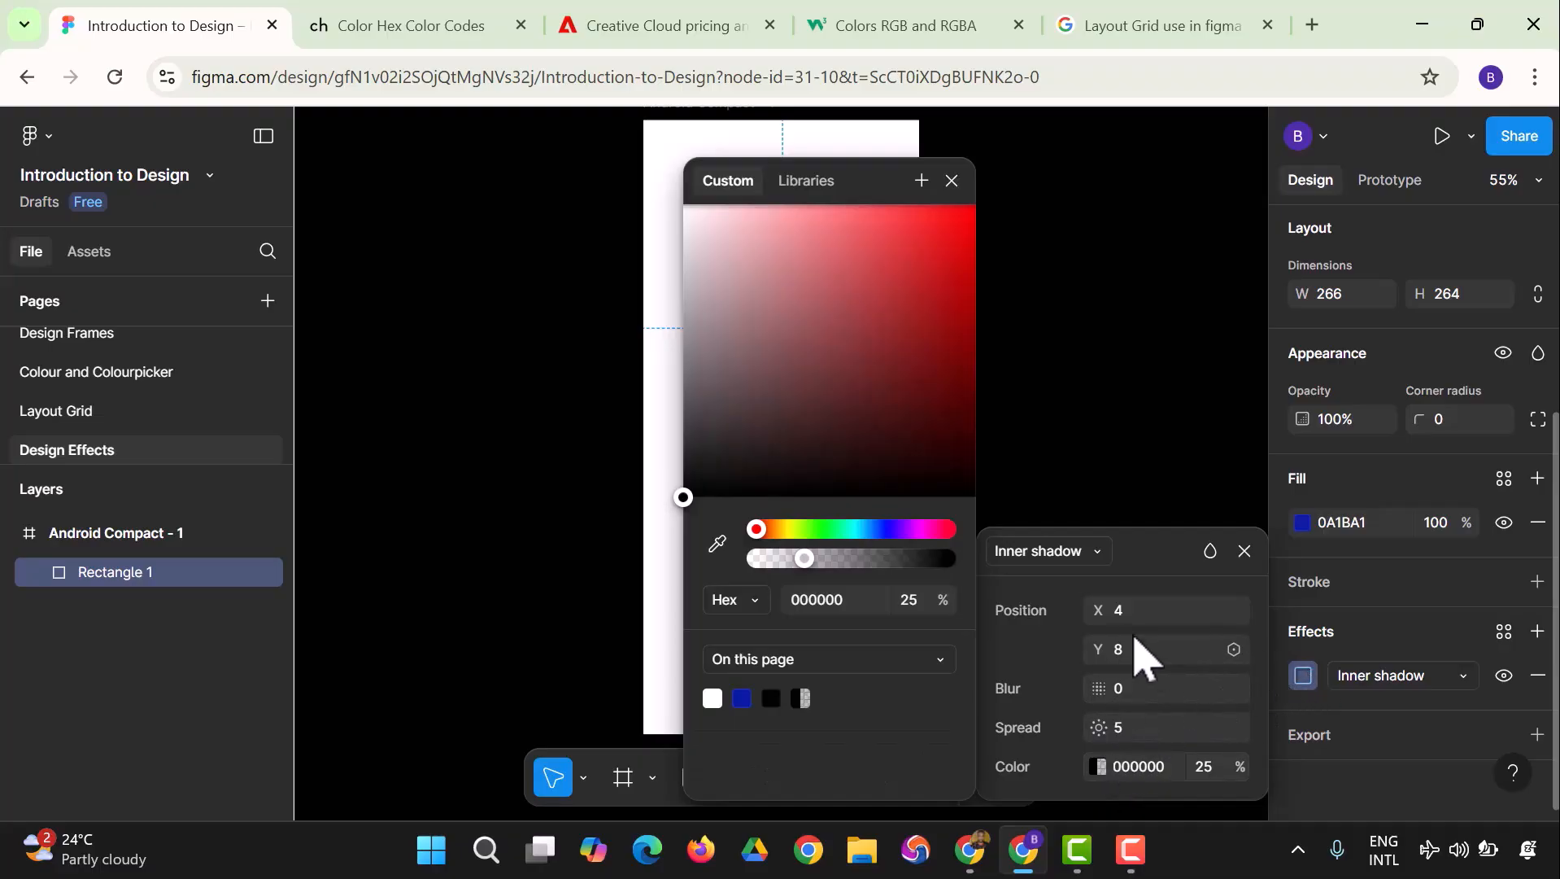
{"action": "left_click", "coordinate": [773, 699]}
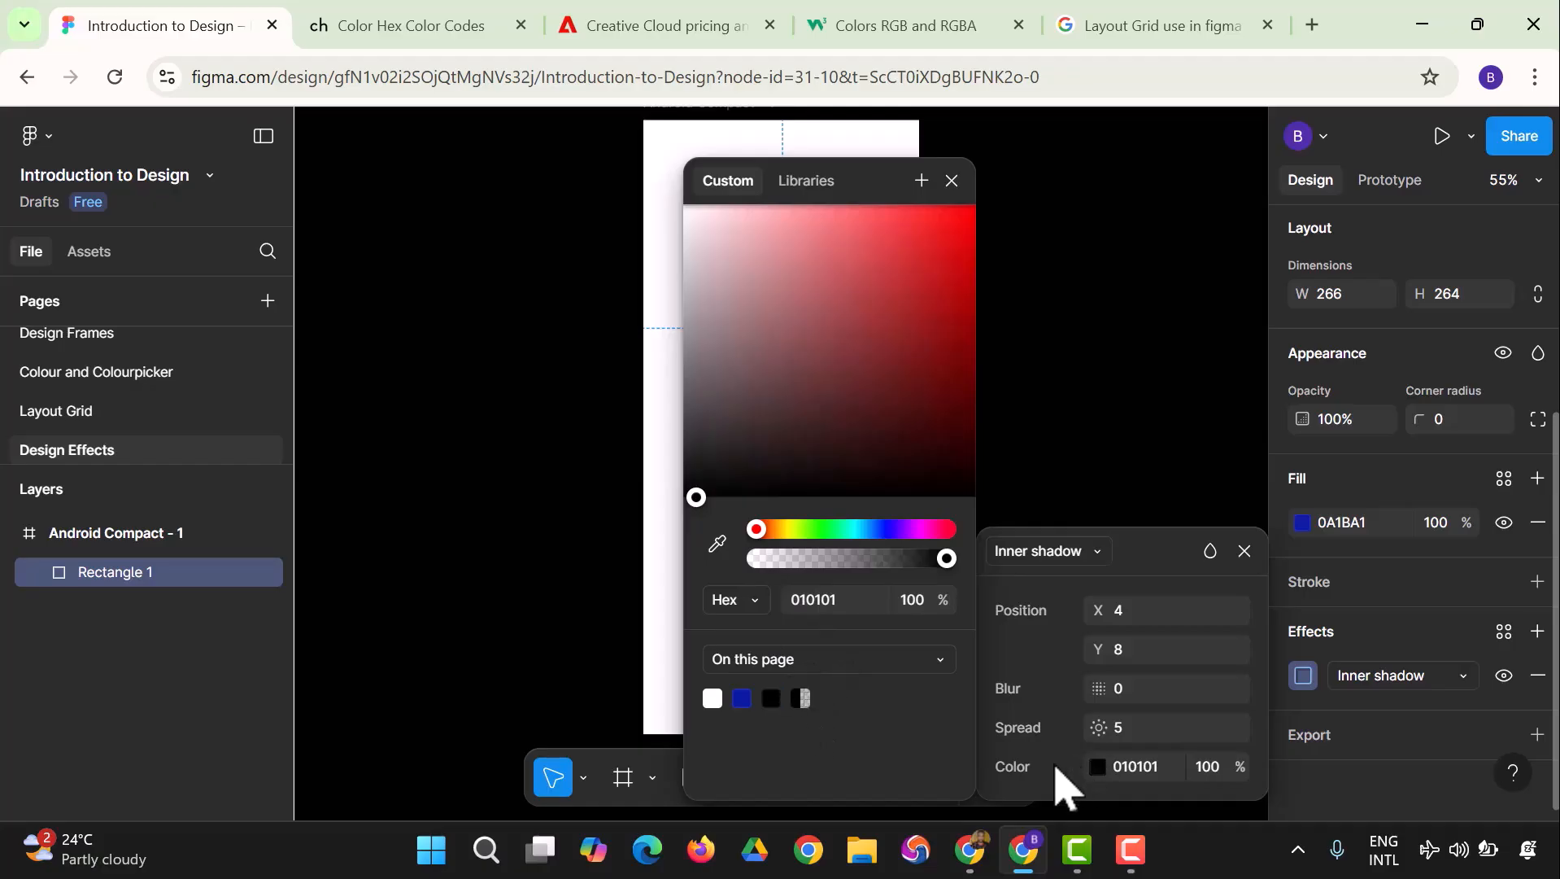
{"action": "left_click", "coordinate": [952, 182]}
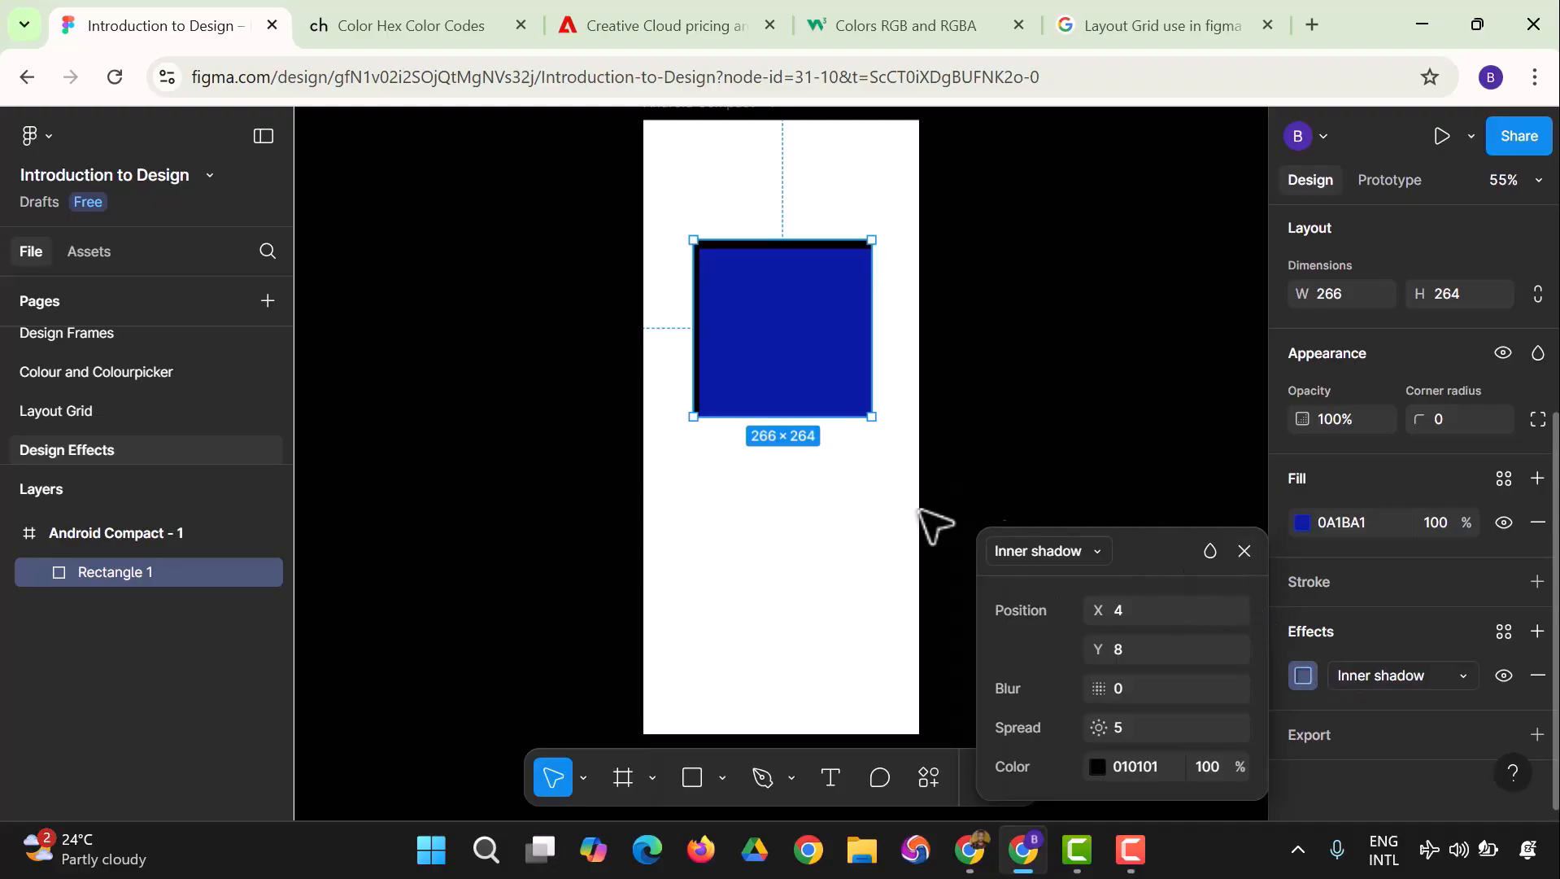
Step: Reselect the blue rectangle and change its effect type from Inner shadow to Drop shadow
{"action": "left_click", "coordinate": [707, 630]}
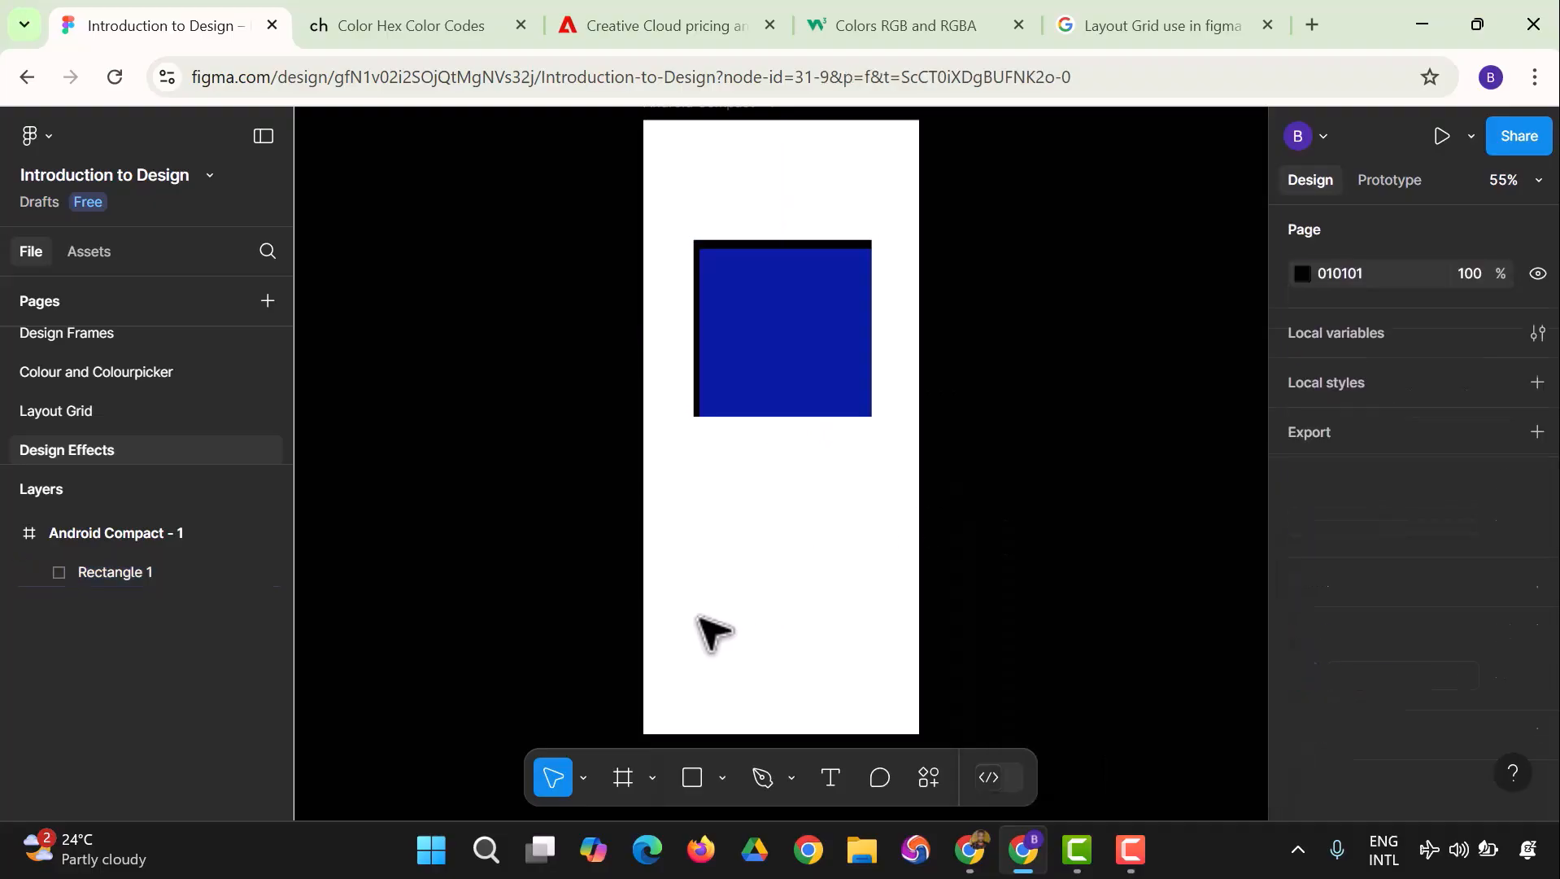
{"action": "left_click", "coordinate": [793, 325]}
{"action": "scroll", "coordinate": [1389, 620], "scroll_direction": "down", "scroll_amount": 3}
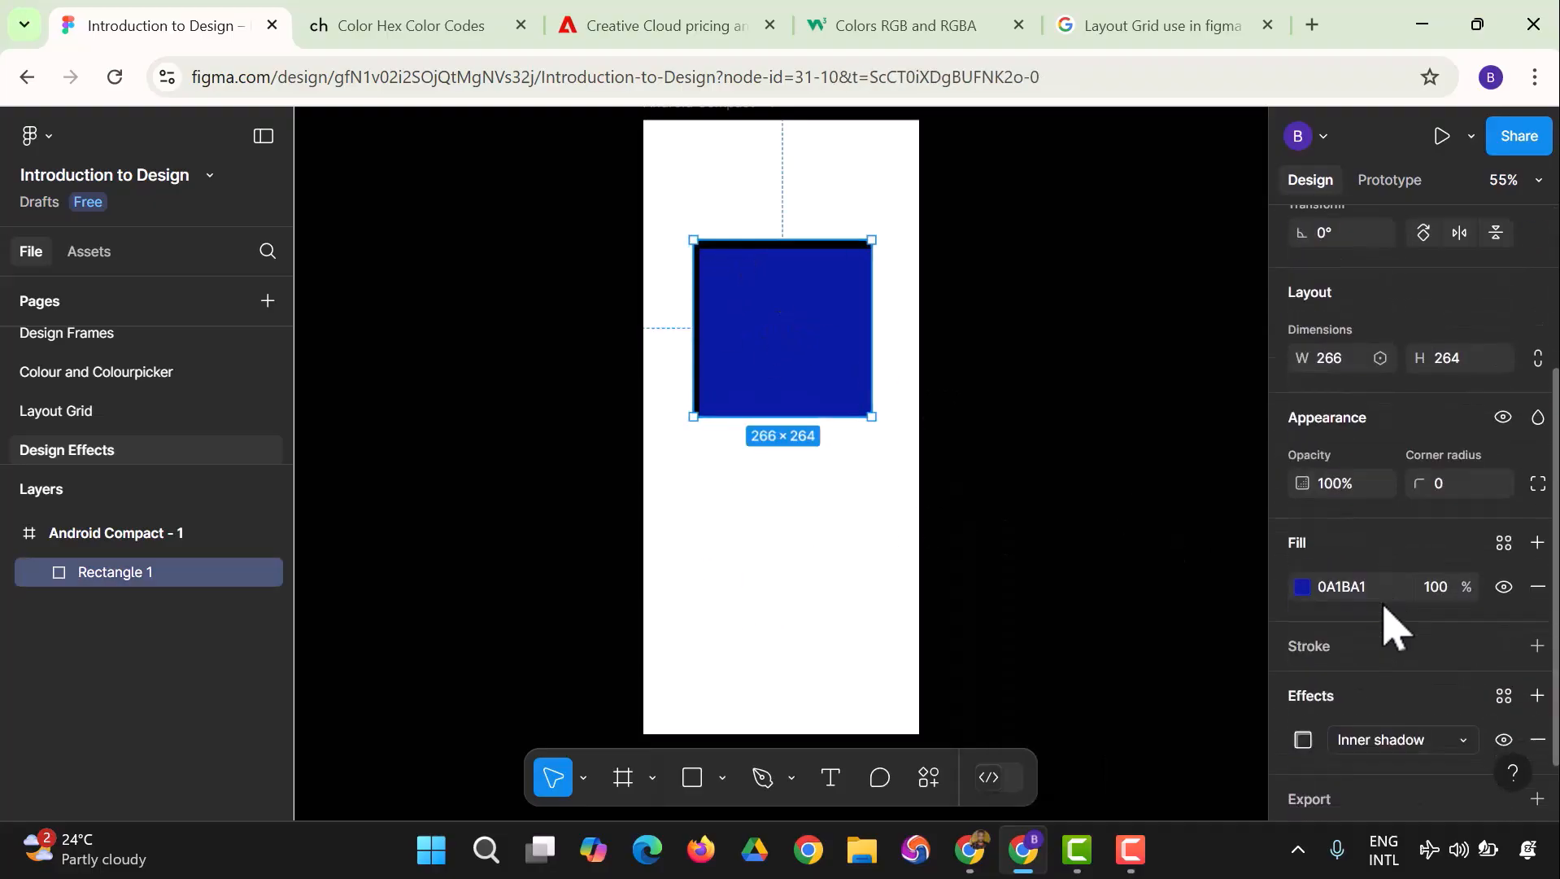
{"action": "left_click", "coordinate": [1458, 742]}
{"action": "left_click", "coordinate": [1440, 730]}
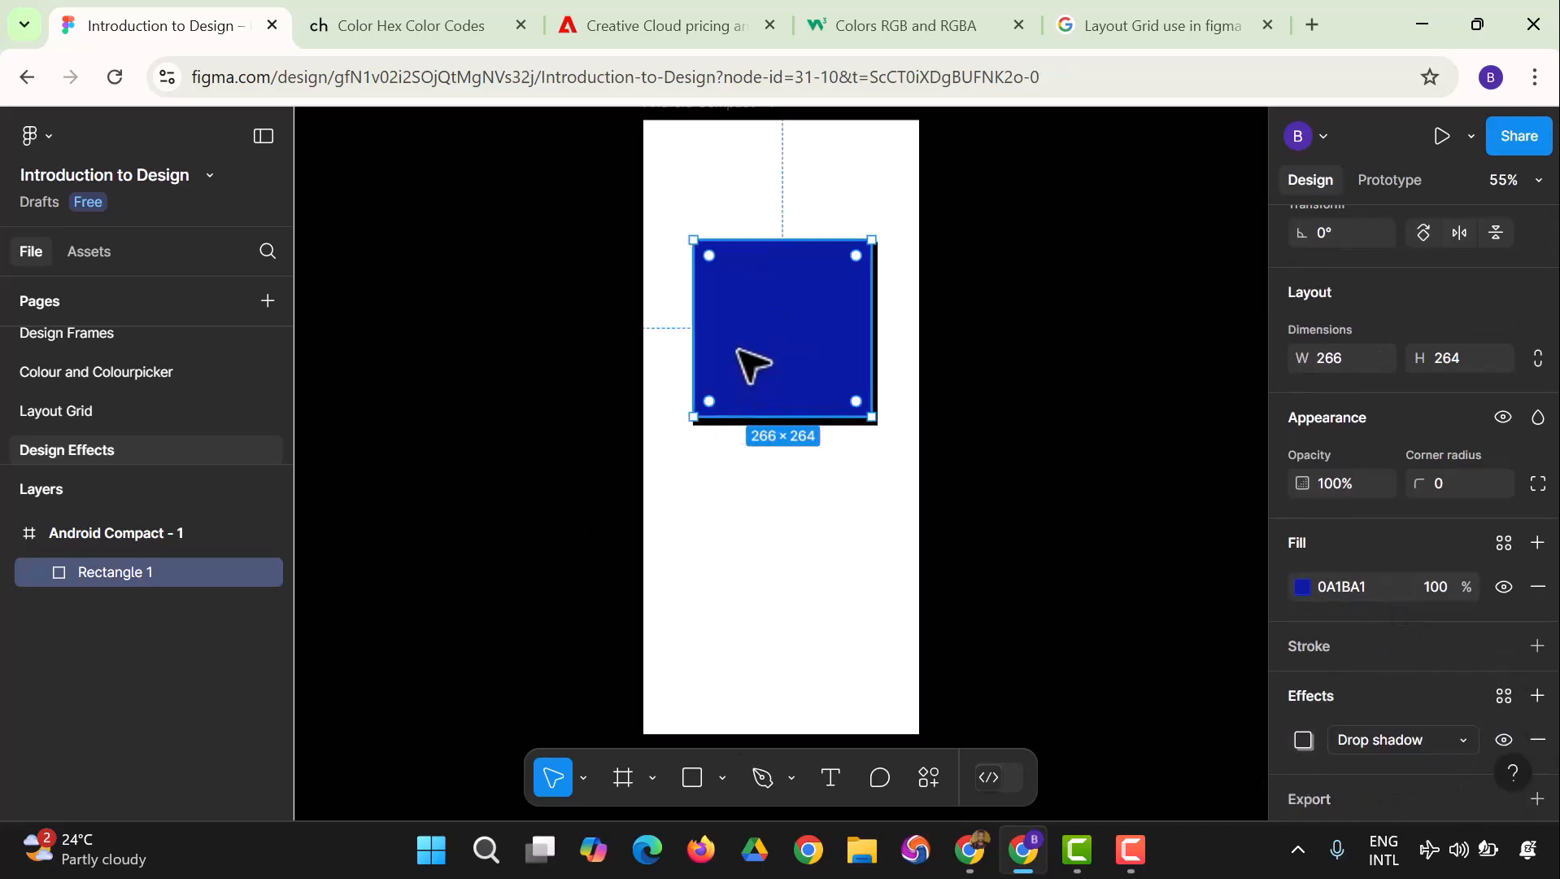
Step: Switch the blue rectangle's effect to Layer blur and after that to Background blur
{"action": "left_click", "coordinate": [1387, 740]}
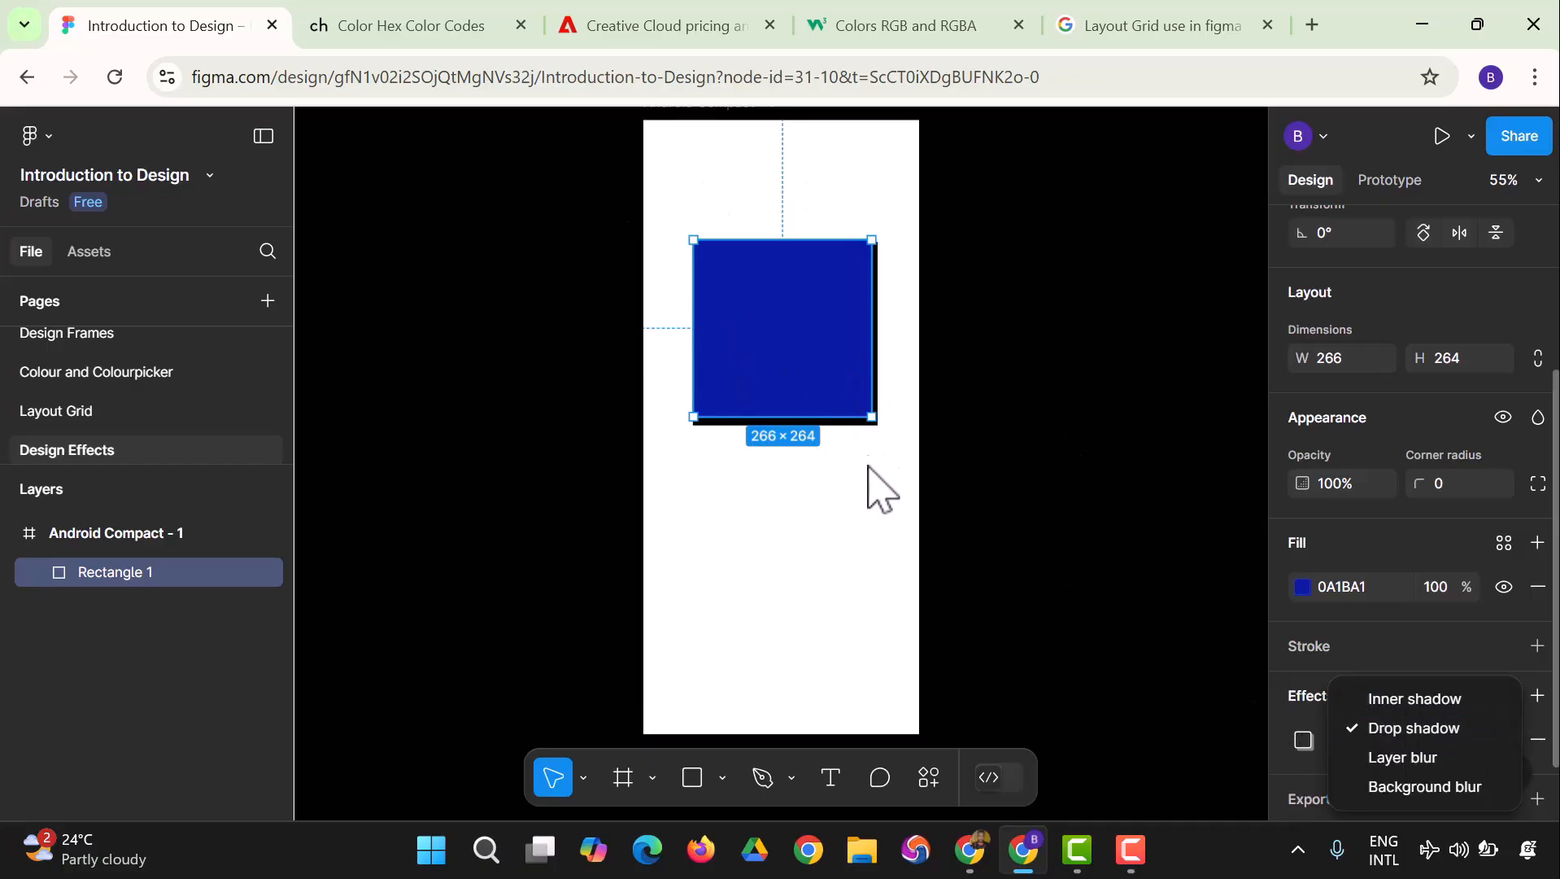
{"action": "left_click", "coordinate": [1367, 757]}
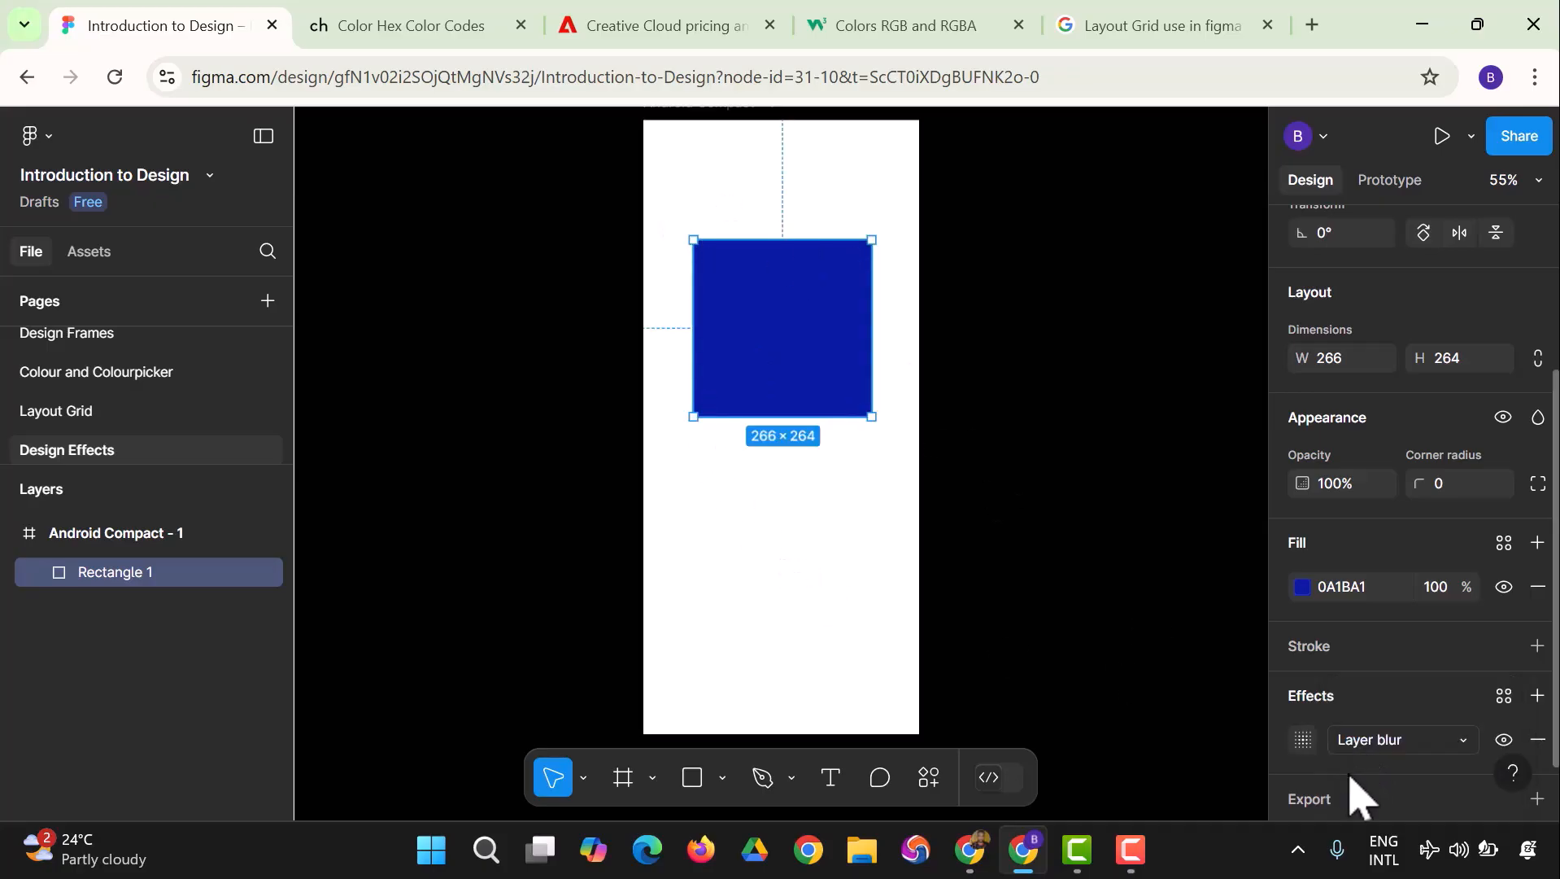
{"action": "left_click", "coordinate": [1389, 761]}
{"action": "left_click", "coordinate": [1405, 773]}
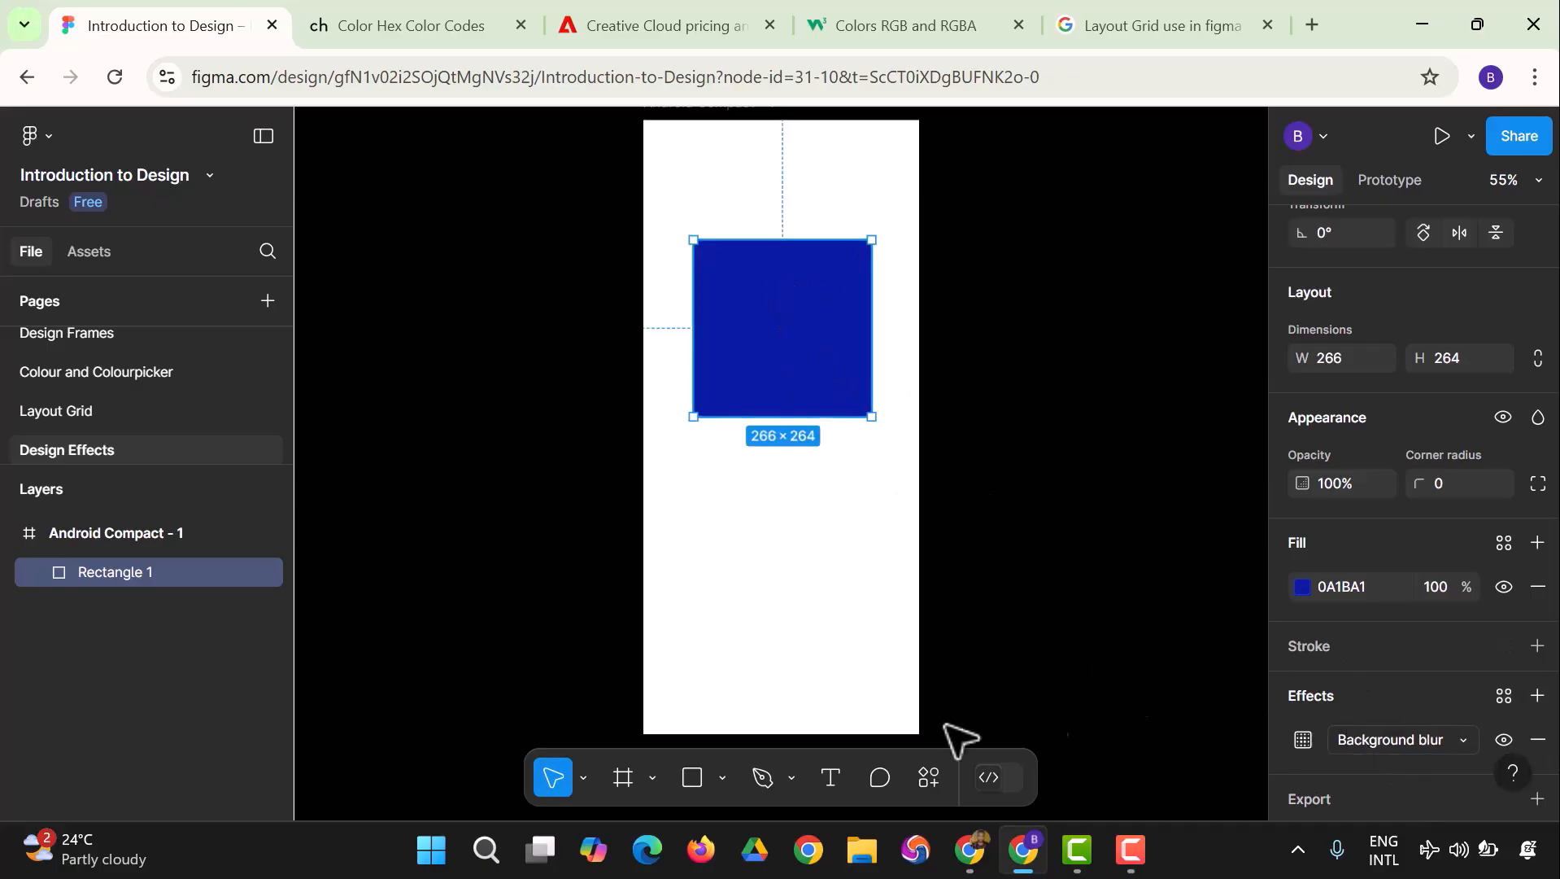
Step: Set the blur value of the blue rectangle's background blur effect to 9
{"action": "left_click", "coordinate": [733, 662]}
{"action": "left_click", "coordinate": [769, 370]}
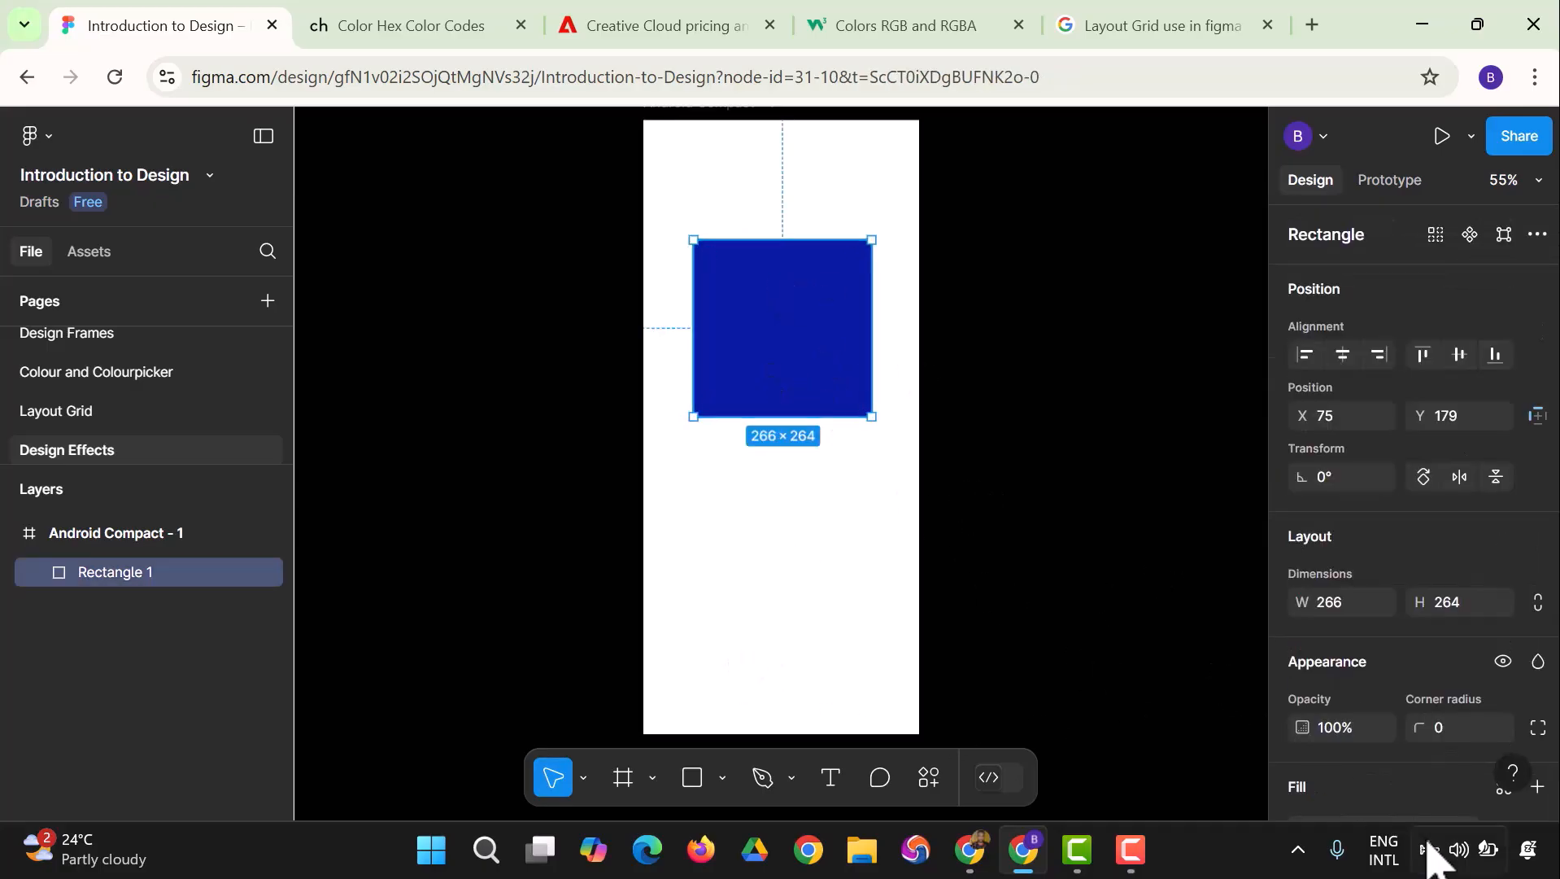
{"action": "scroll", "coordinate": [1353, 737], "scroll_direction": "down", "scroll_amount": 5}
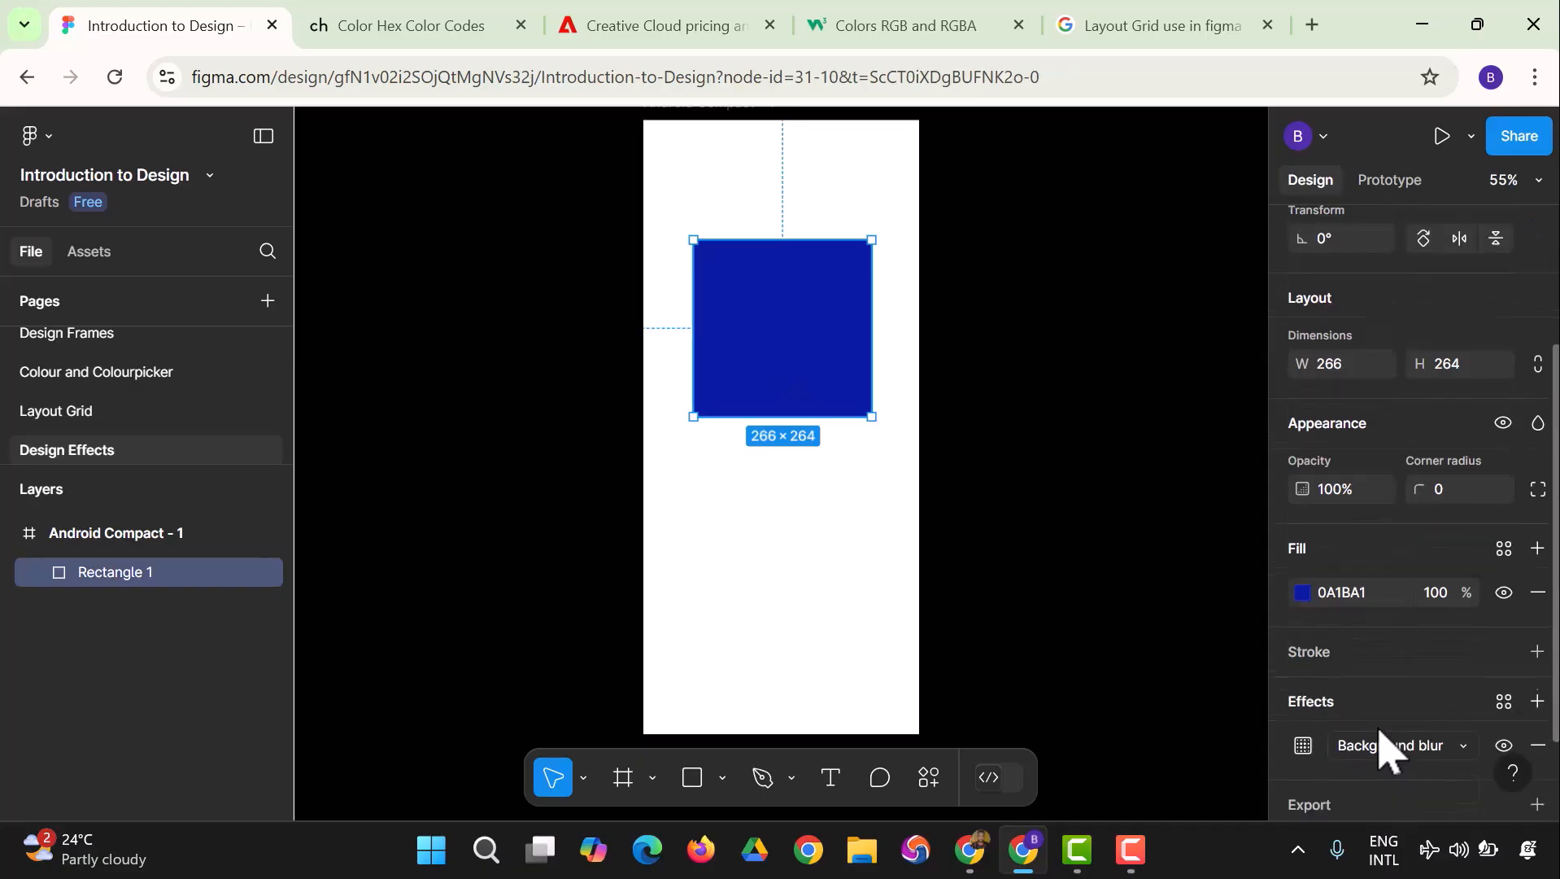
{"action": "left_click", "coordinate": [1307, 680]}
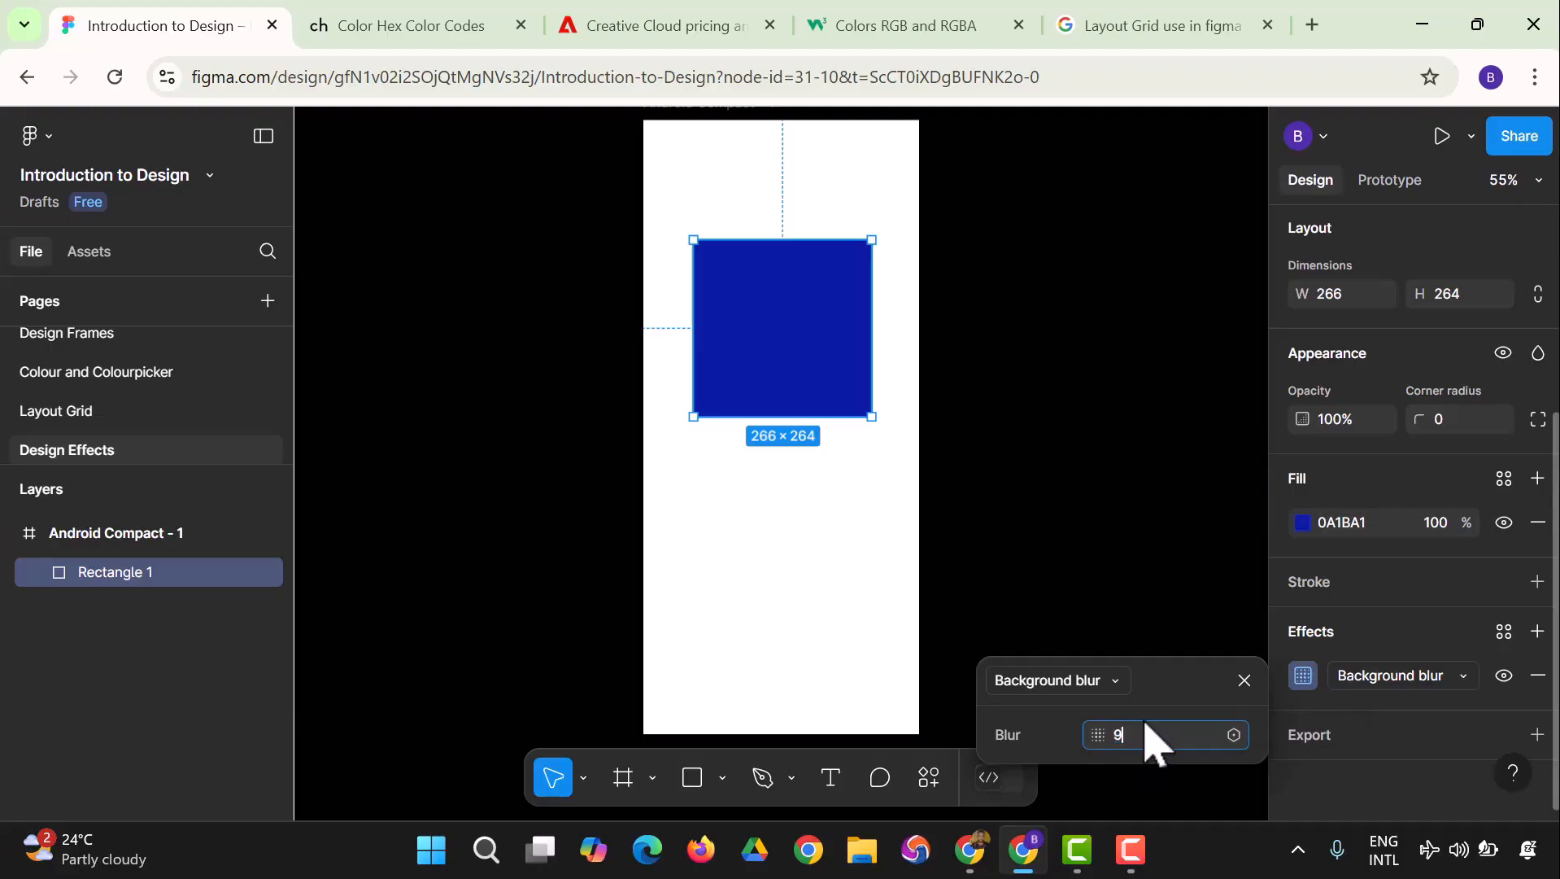
{"action": "left_click", "coordinate": [862, 623]}
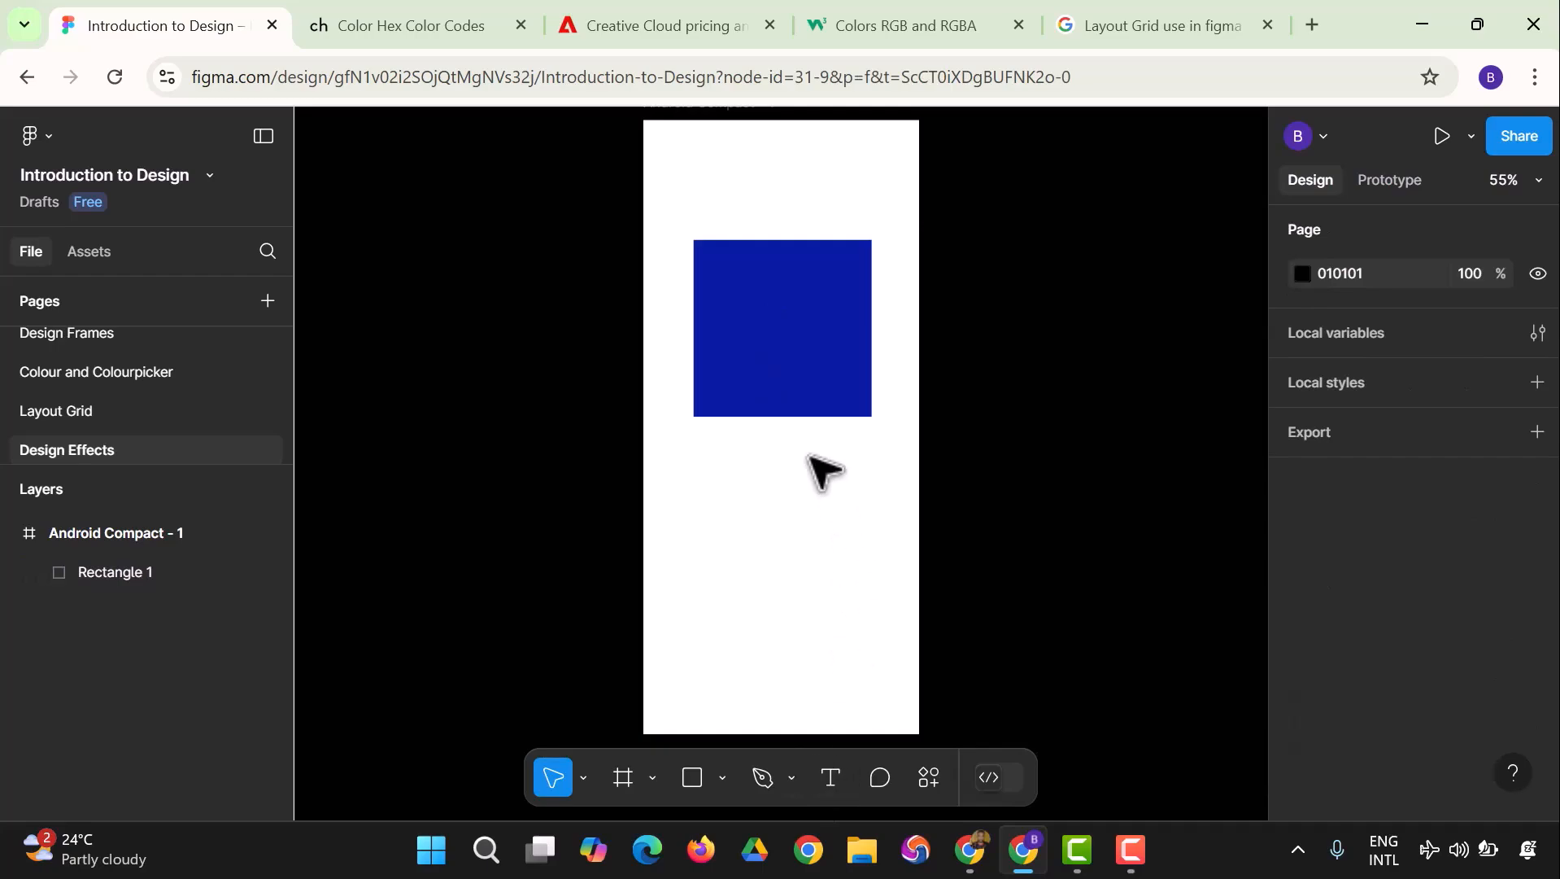
Step: Reopen the blue rectangle's effect settings and change the effect type to Layer blur
{"action": "left_click", "coordinate": [802, 402]}
{"action": "scroll", "coordinate": [1365, 655], "scroll_direction": "down", "scroll_amount": 3}
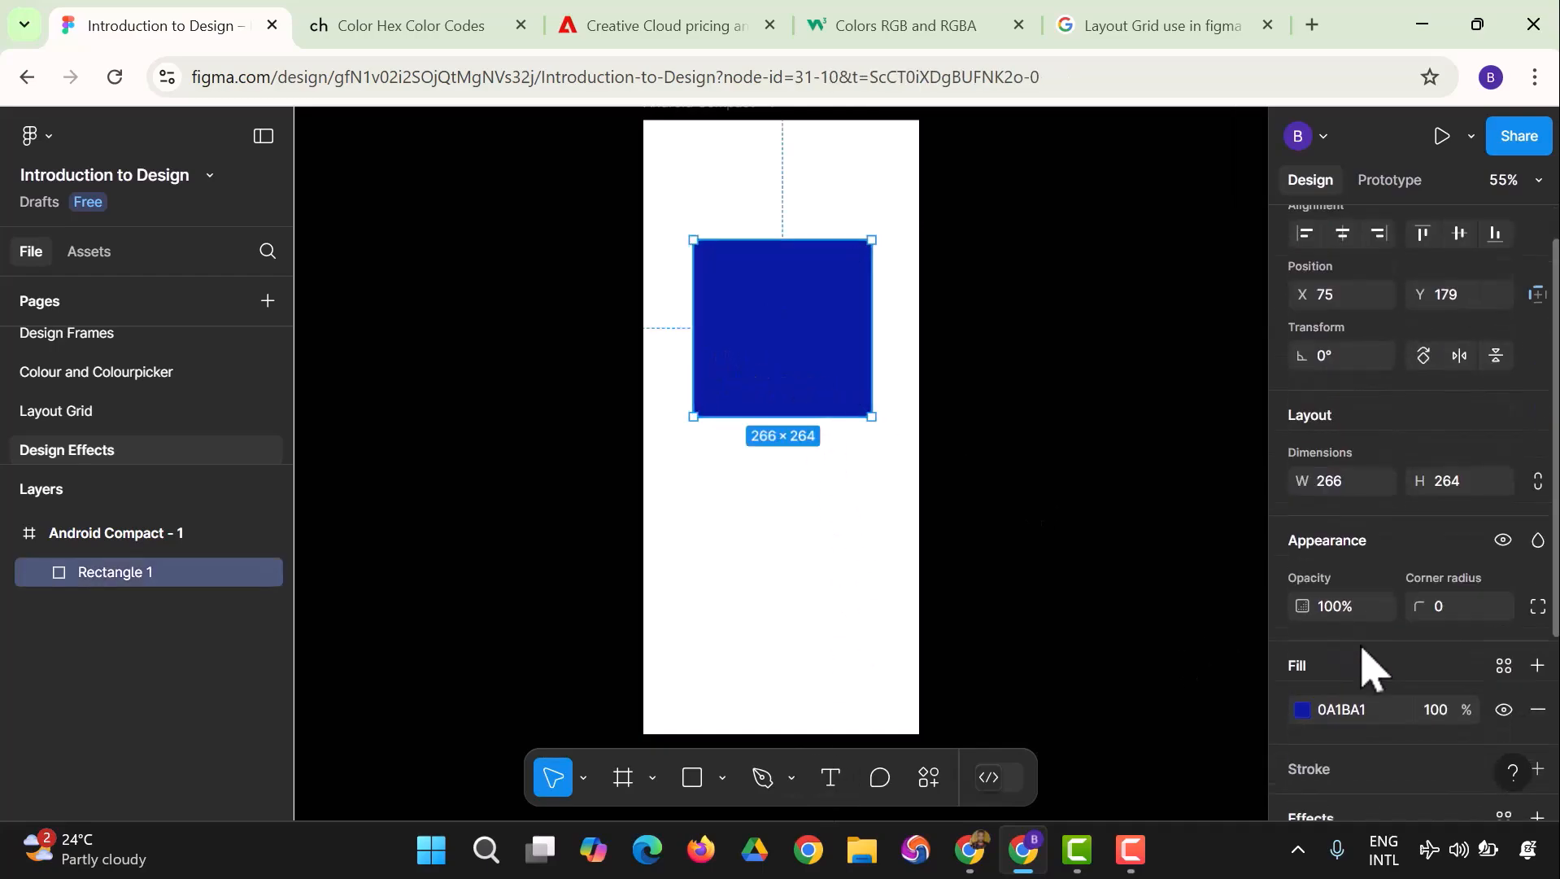
{"action": "left_click", "coordinate": [1303, 738]}
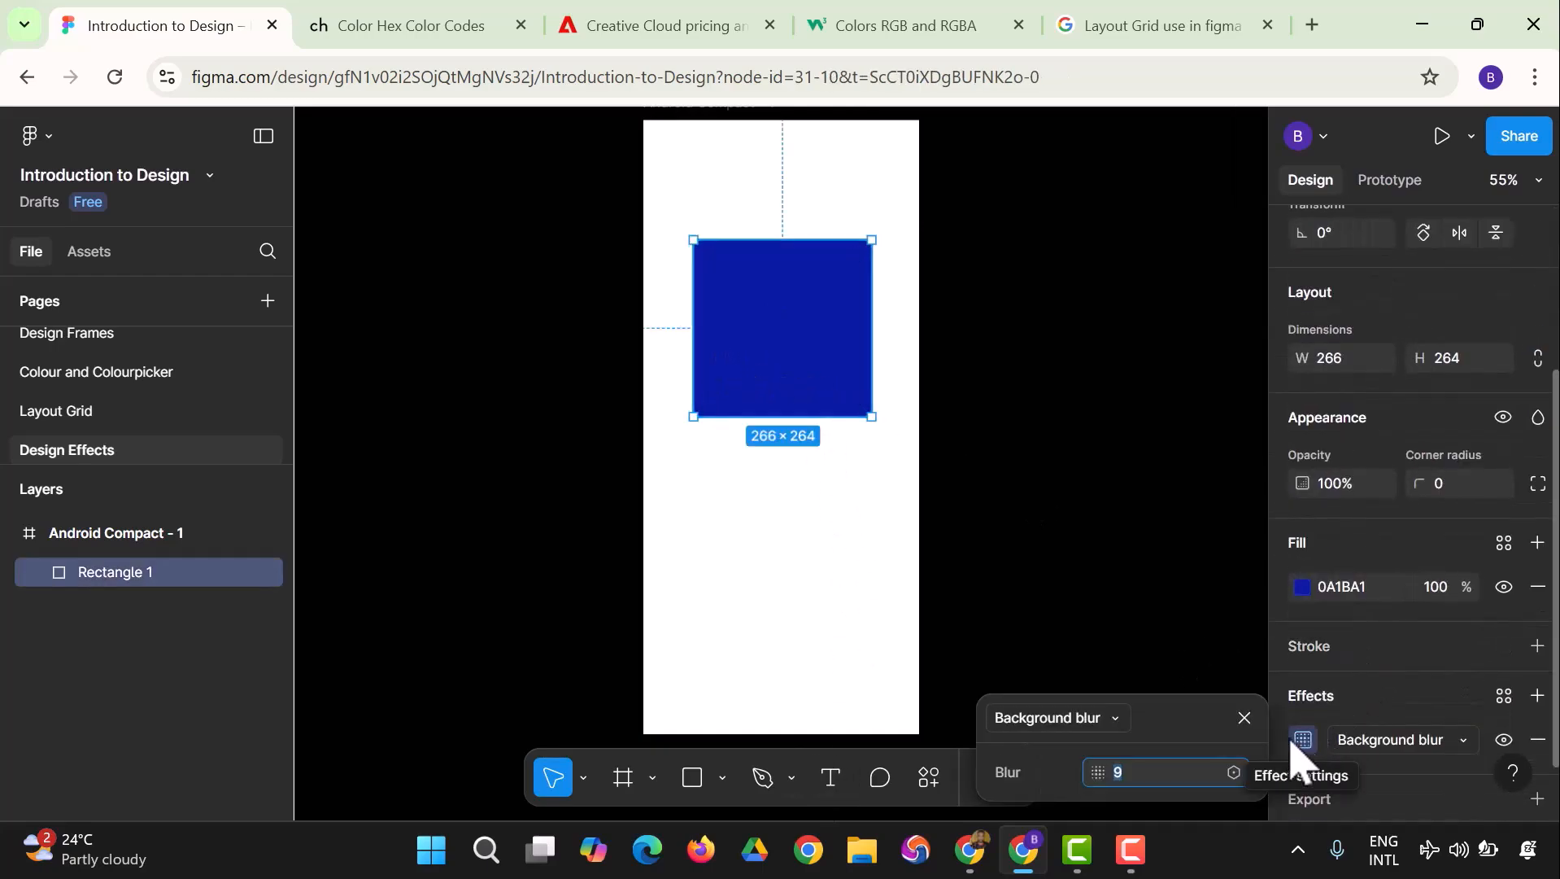
{"action": "left_click", "coordinate": [1098, 727]}
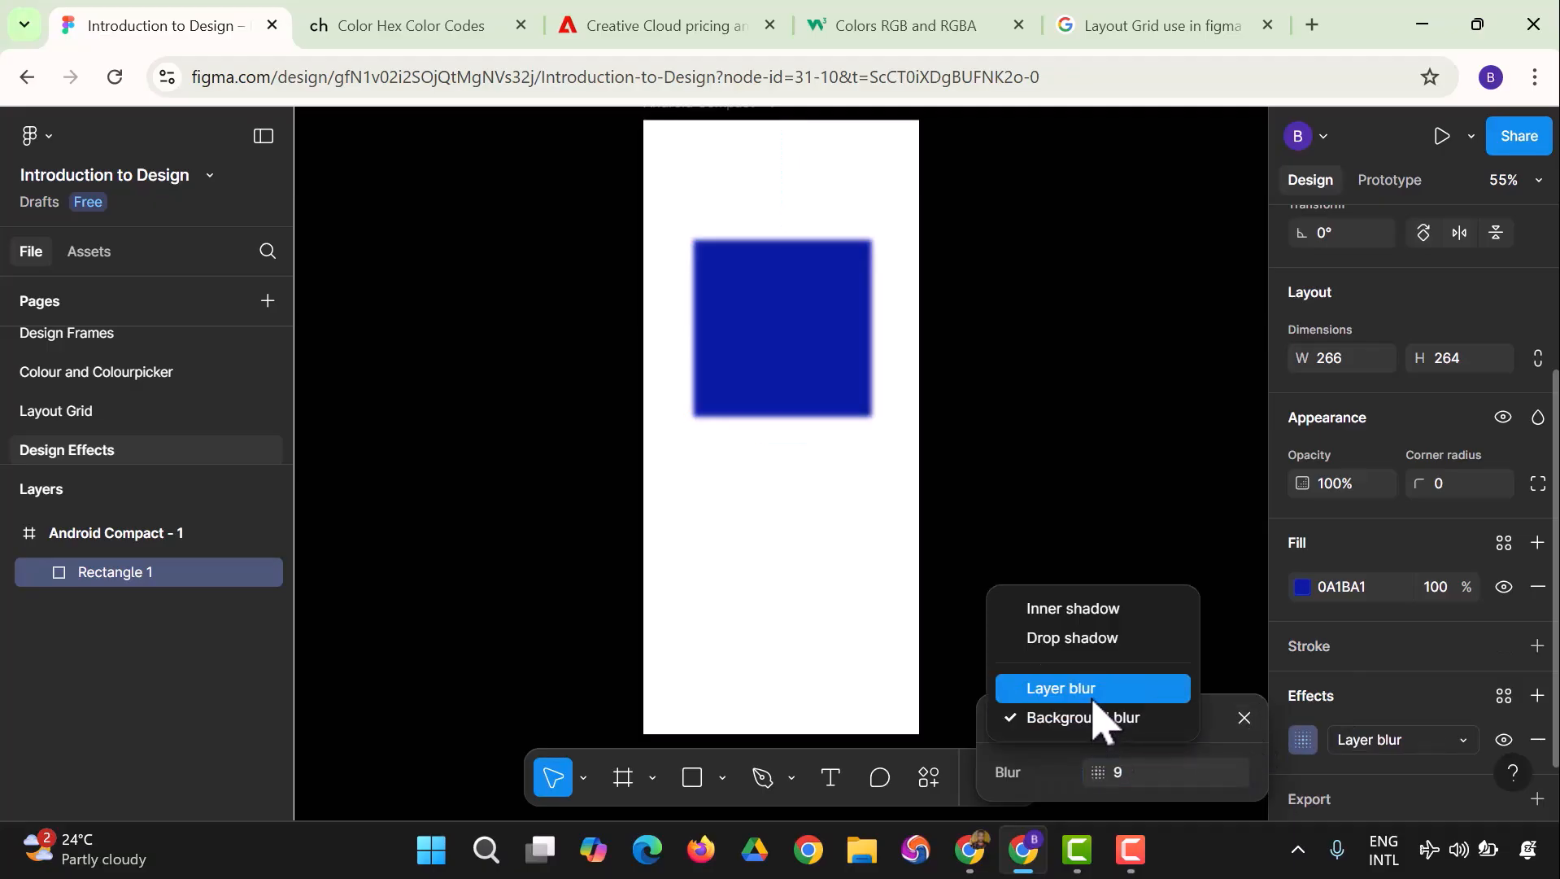
{"action": "left_click", "coordinate": [1095, 700]}
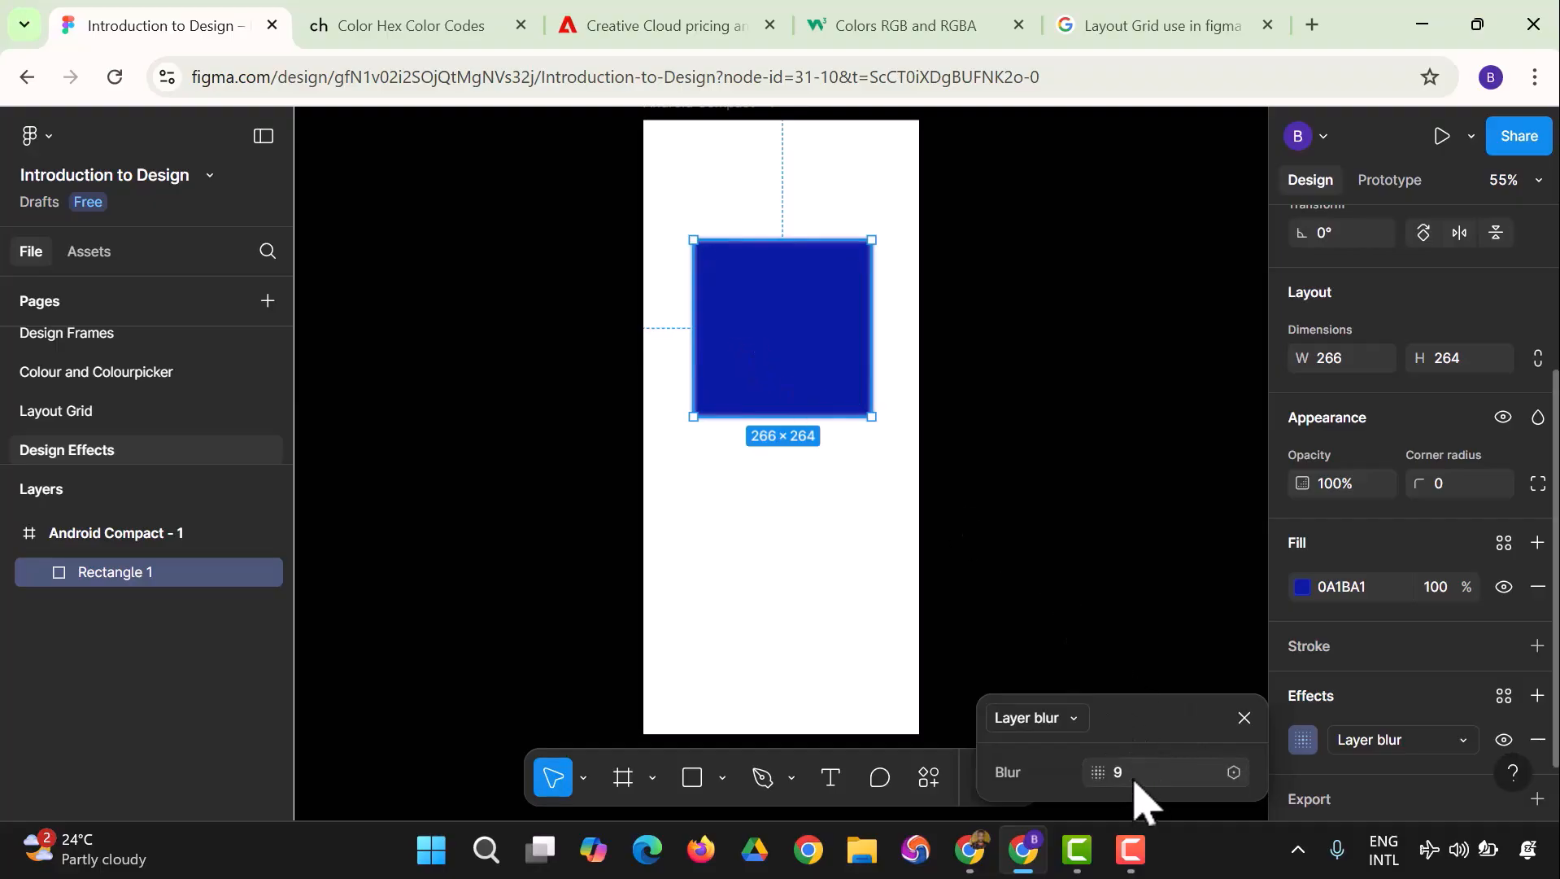
Step: Switch the blue rectangle's effect to Drop shadow and then back to Inner shadow in the effect settings
{"action": "left_click", "coordinate": [1069, 716]}
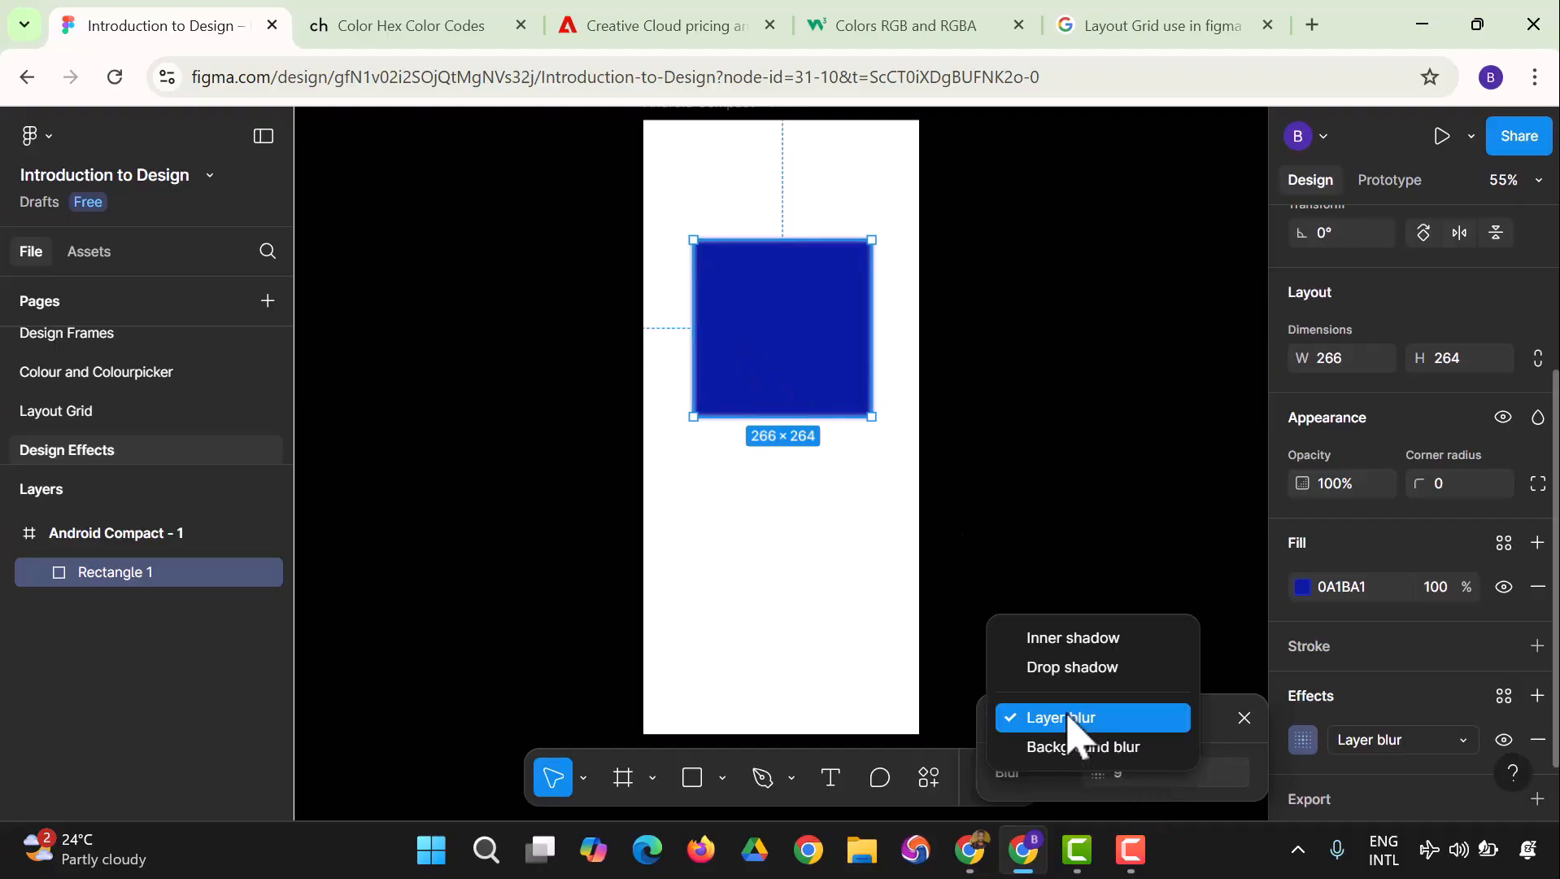
{"action": "left_click", "coordinate": [1070, 666]}
{"action": "left_click", "coordinate": [1042, 554]}
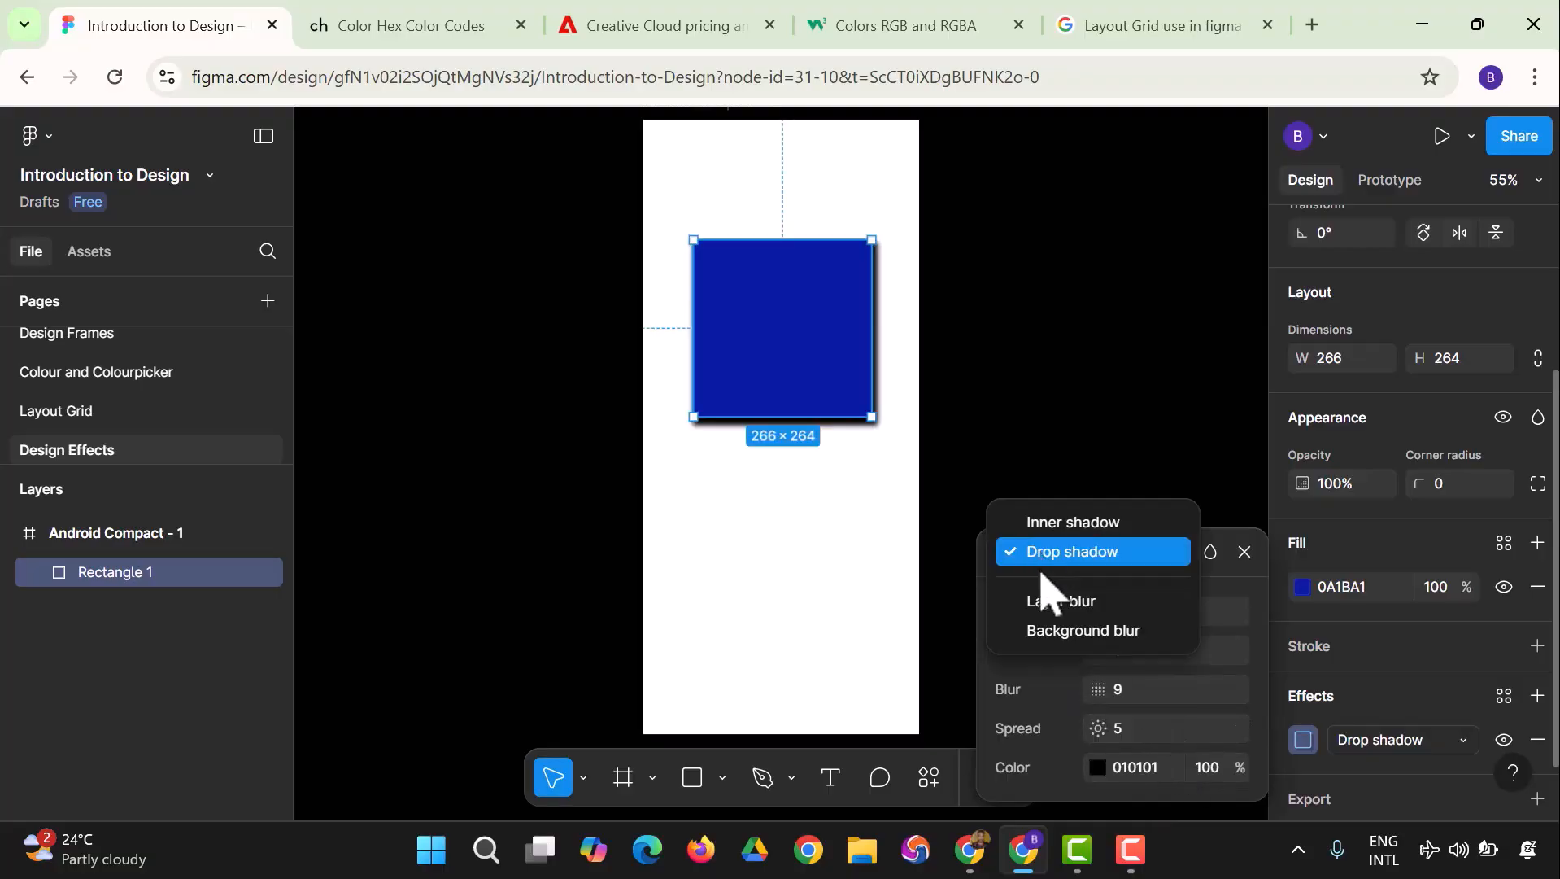
{"action": "left_click", "coordinate": [1044, 531]}
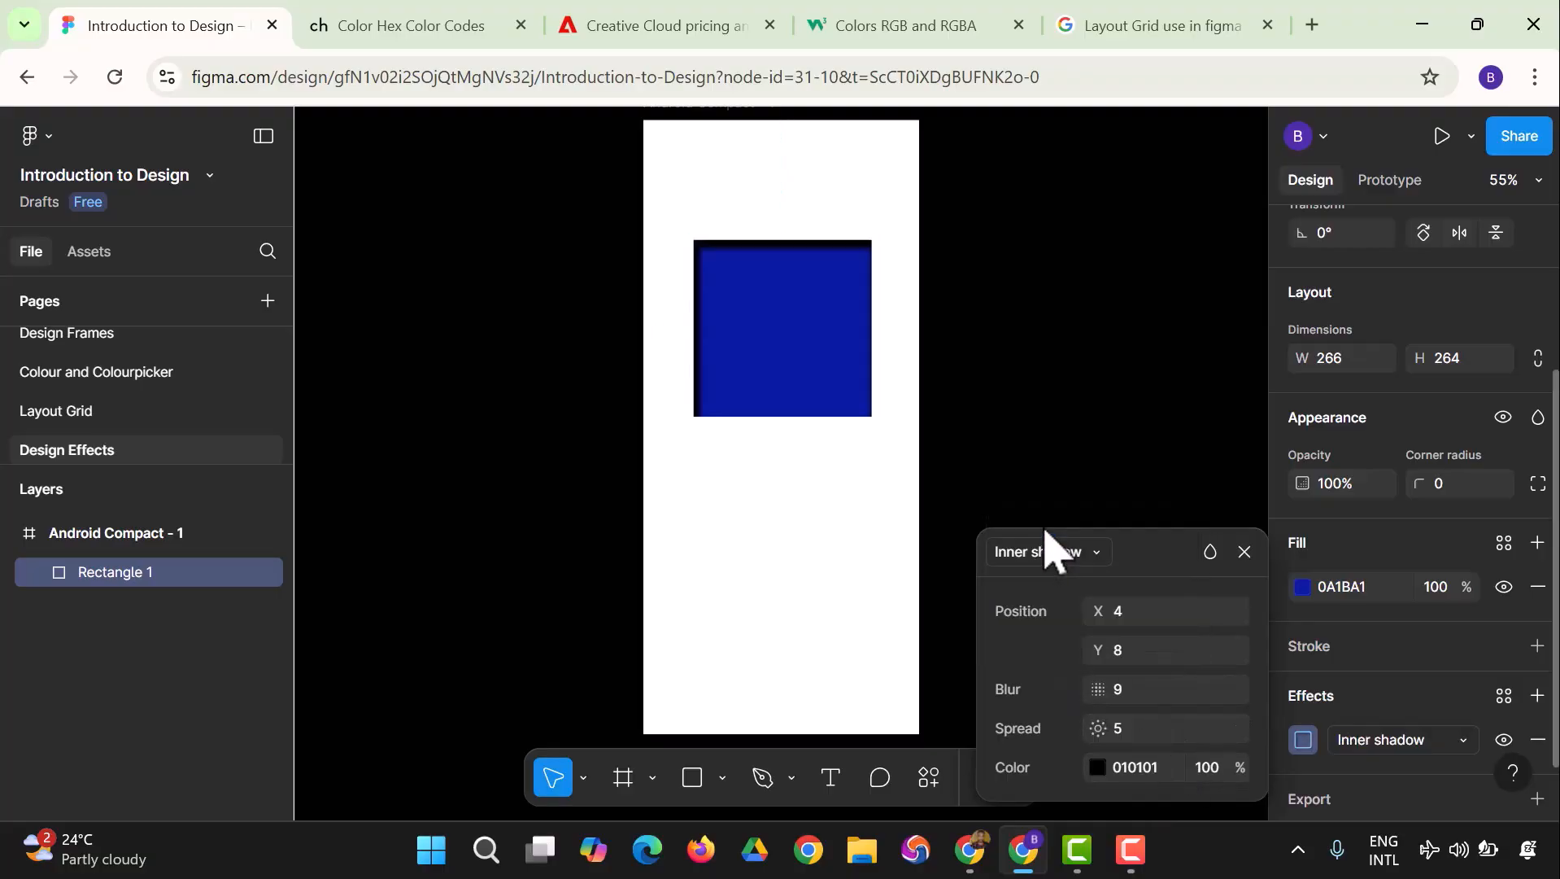